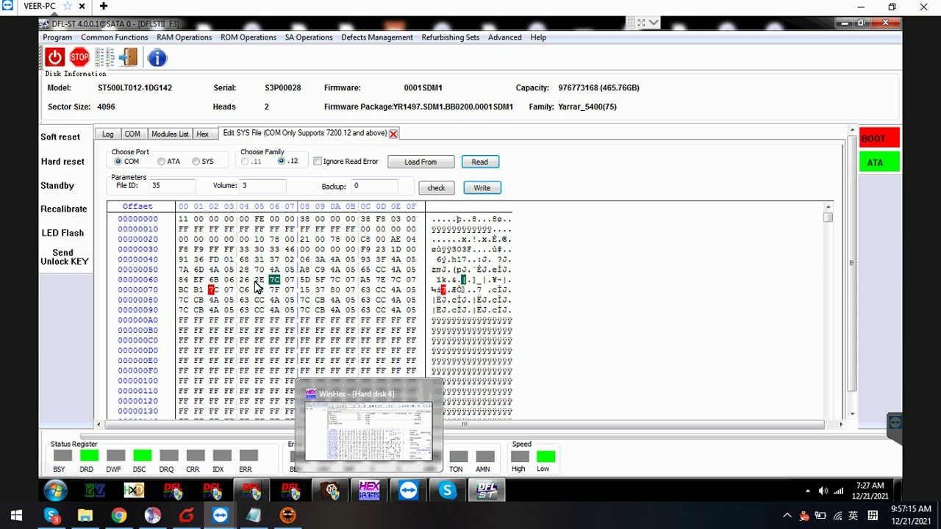
Step: Review the COM terminal log, then return to SYS file 35's hex grid and open SA Operations
{"action": "left_click", "coordinate": [131, 135]}
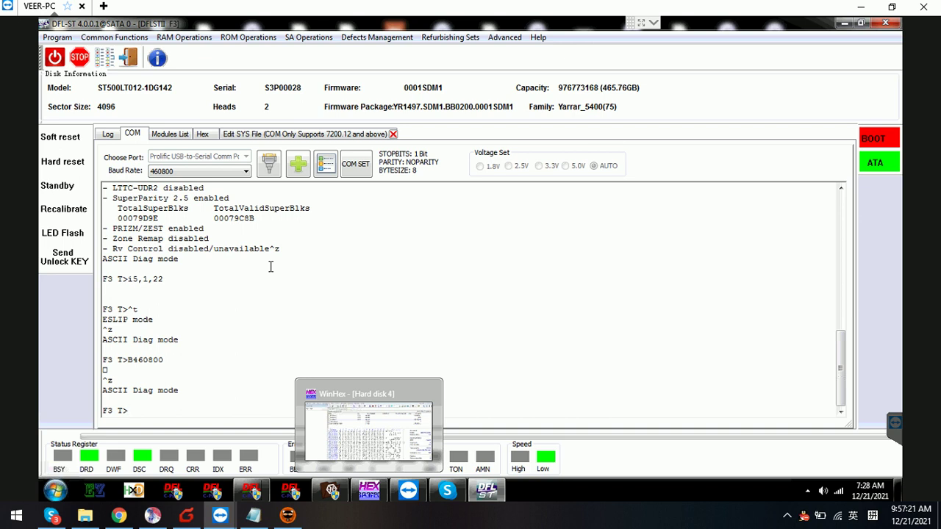
{"action": "scroll", "coordinate": [270, 267], "scroll_direction": "up", "scroll_amount": 3}
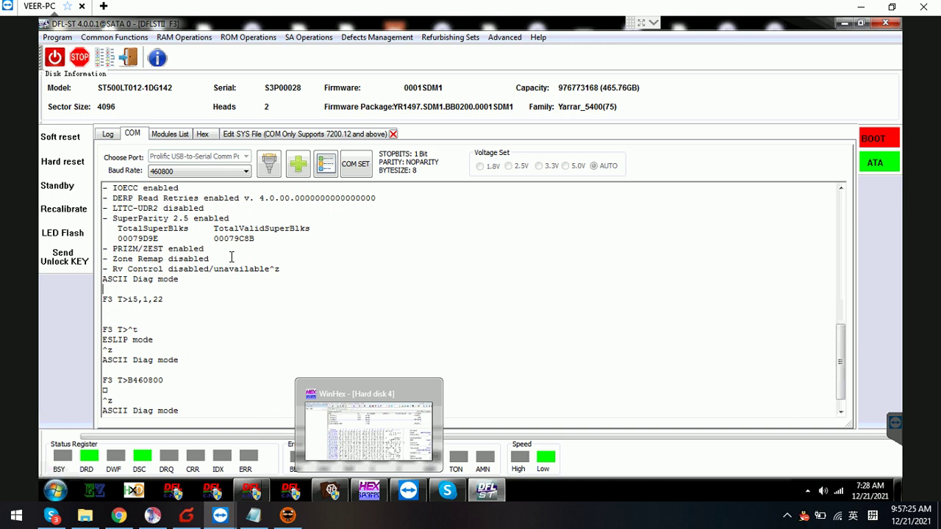
{"action": "left_click", "coordinate": [283, 133]}
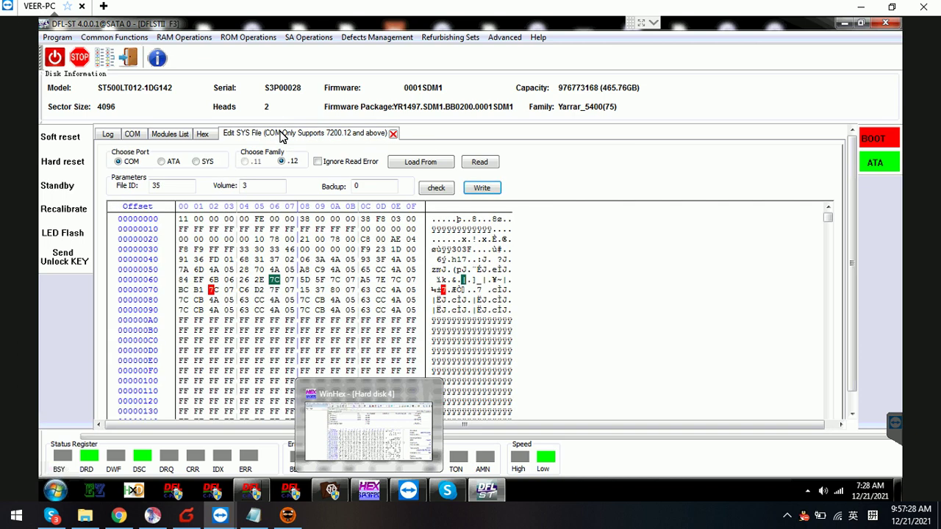
{"action": "right_click", "coordinate": [229, 262]}
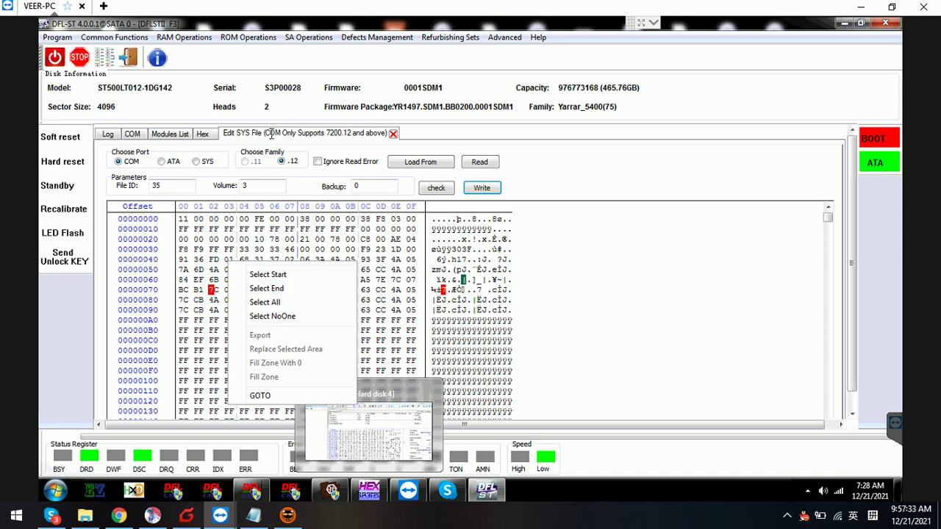
{"action": "left_click", "coordinate": [314, 37]}
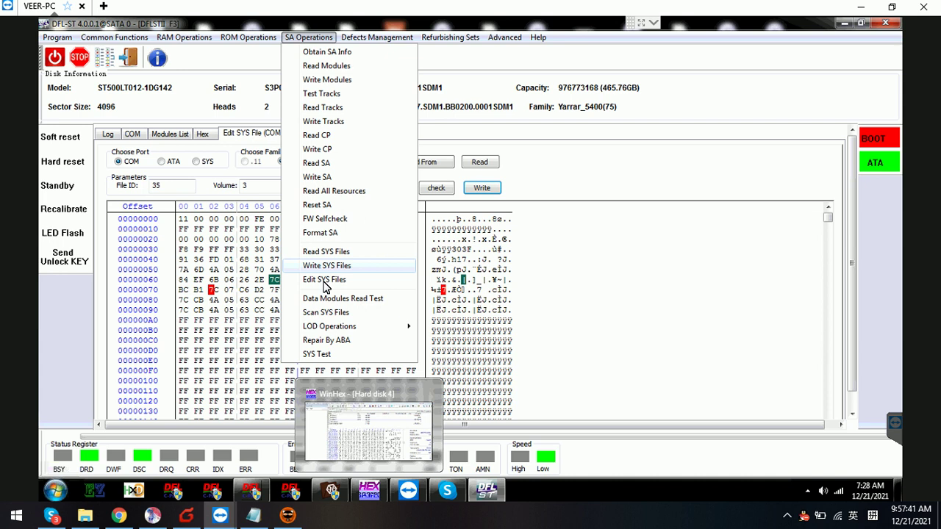
{"action": "left_click", "coordinate": [212, 280]}
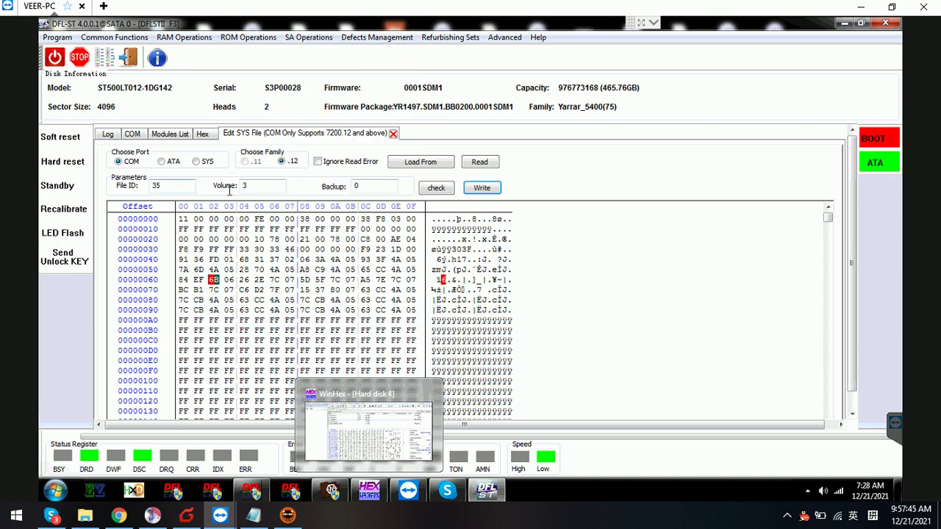
{"action": "left_click", "coordinate": [275, 190]}
{"action": "left_click", "coordinate": [373, 189]}
{"action": "double_click", "coordinate": [356, 187]}
Step: Select all bytes of SYS file 35 and export them, bringing up the Save As dialog
{"action": "left_click", "coordinate": [235, 278]}
{"action": "right_click", "coordinate": [235, 276]}
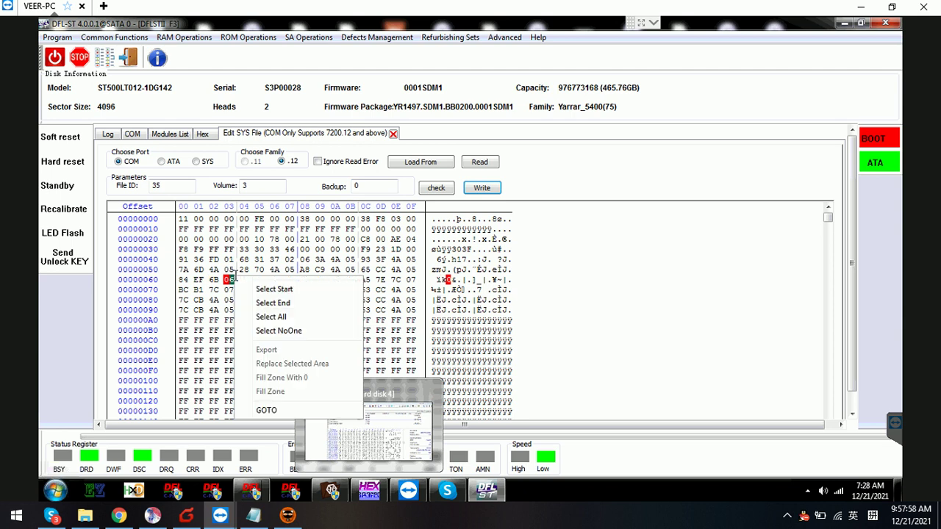
{"action": "left_click", "coordinate": [274, 316]}
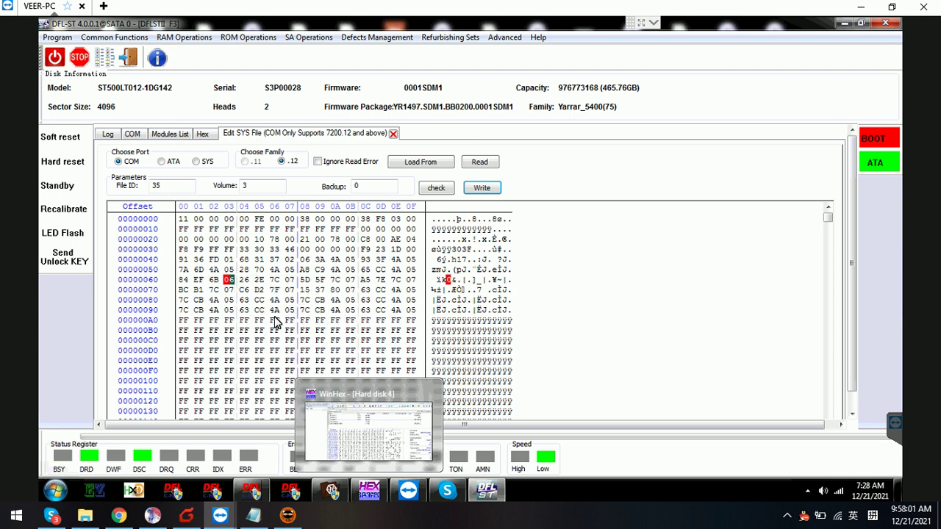
{"action": "right_click", "coordinate": [271, 277]}
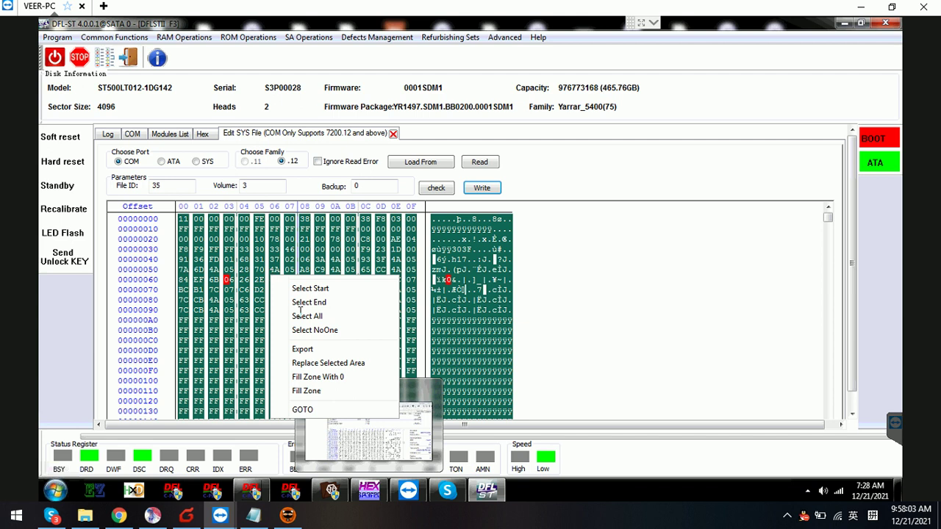
{"action": "left_click", "coordinate": [312, 352]}
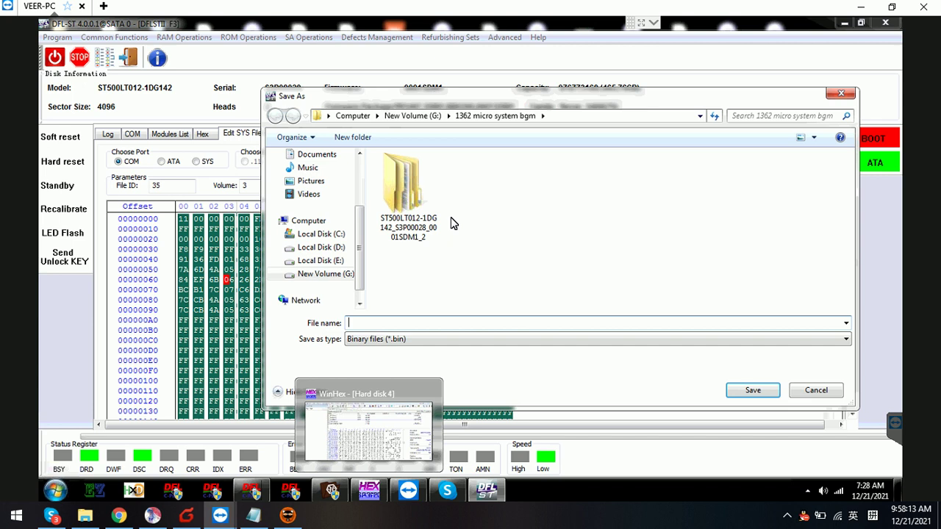
Step: Cancel the export and copy the DFL-ST work directory's path from Explorer, then close it
{"action": "left_click", "coordinate": [845, 94]}
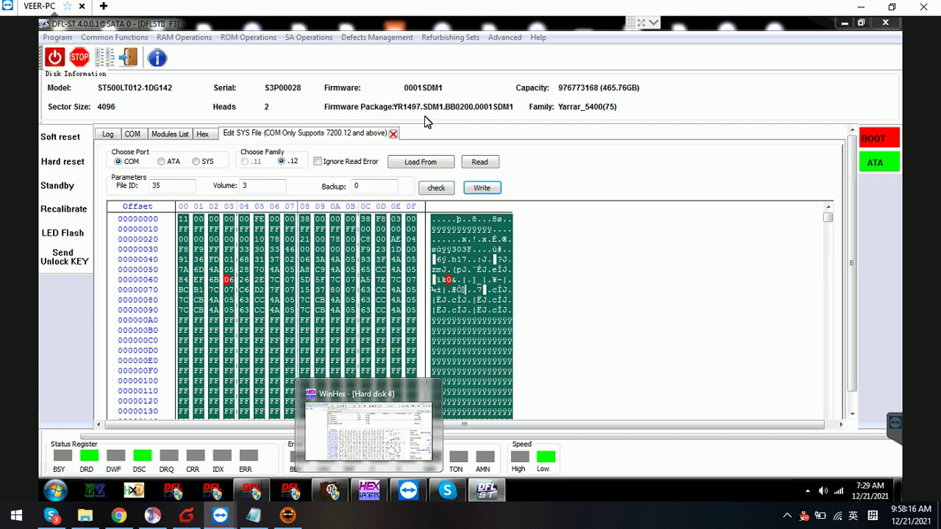
{"action": "left_click", "coordinate": [57, 38]}
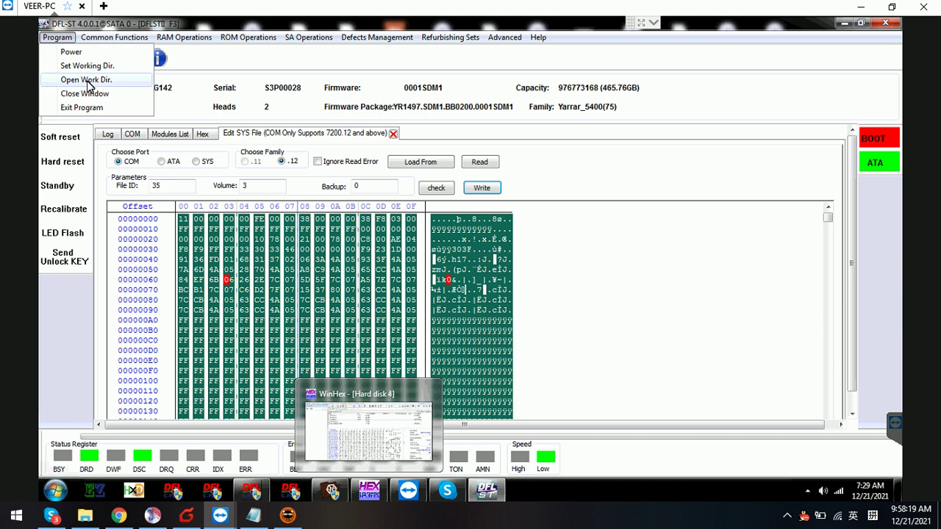
{"action": "left_click", "coordinate": [88, 81]}
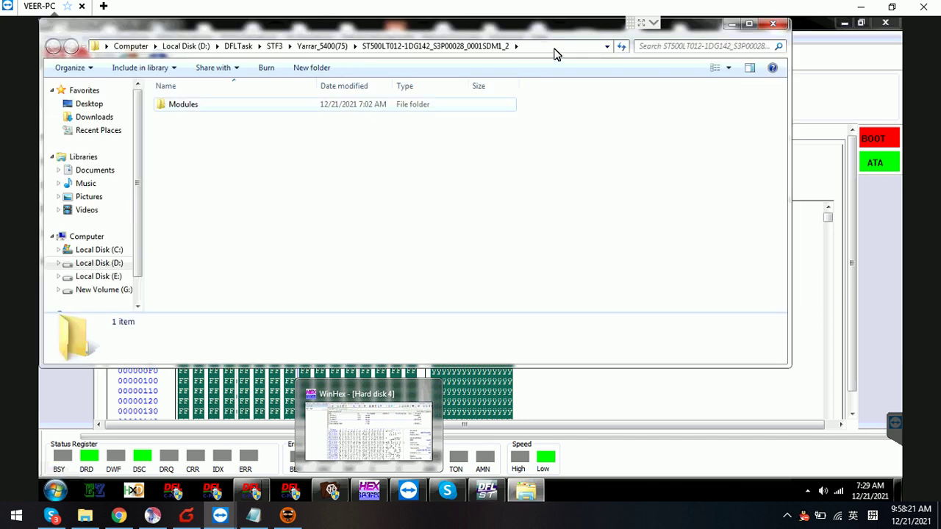
{"action": "left_click", "coordinate": [538, 46]}
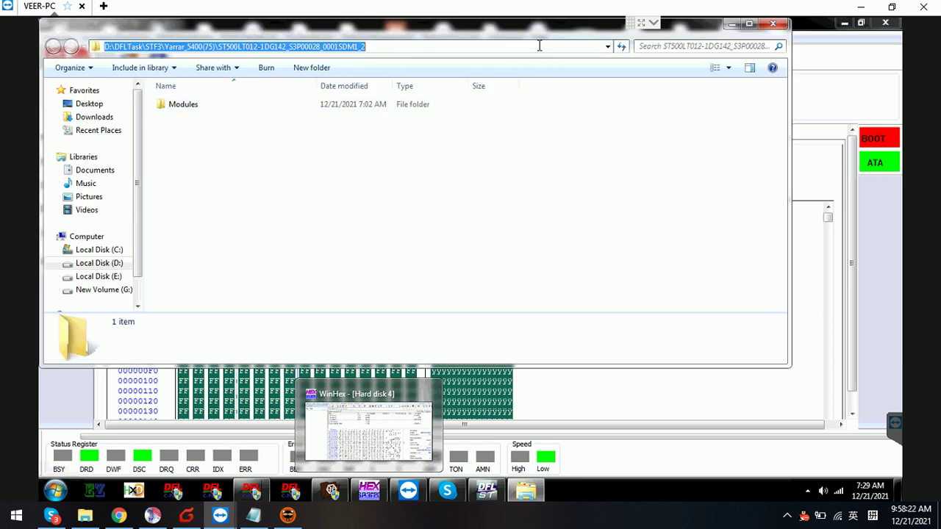
{"action": "right_click", "coordinate": [298, 50]}
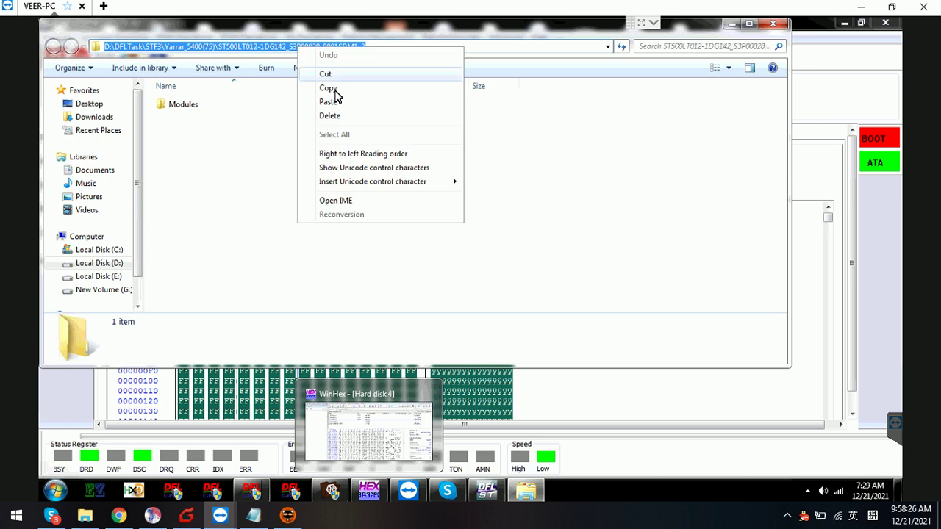
{"action": "left_click", "coordinate": [336, 88]}
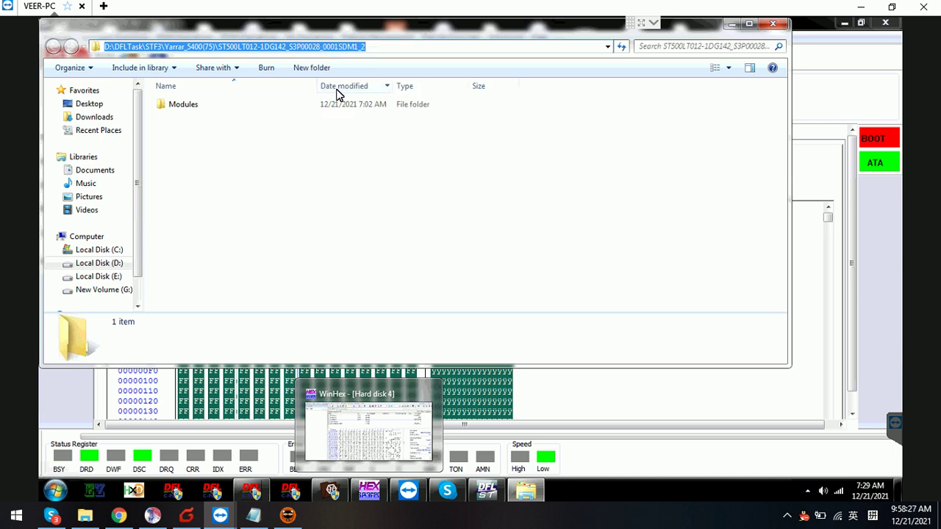
{"action": "left_click", "coordinate": [779, 26]}
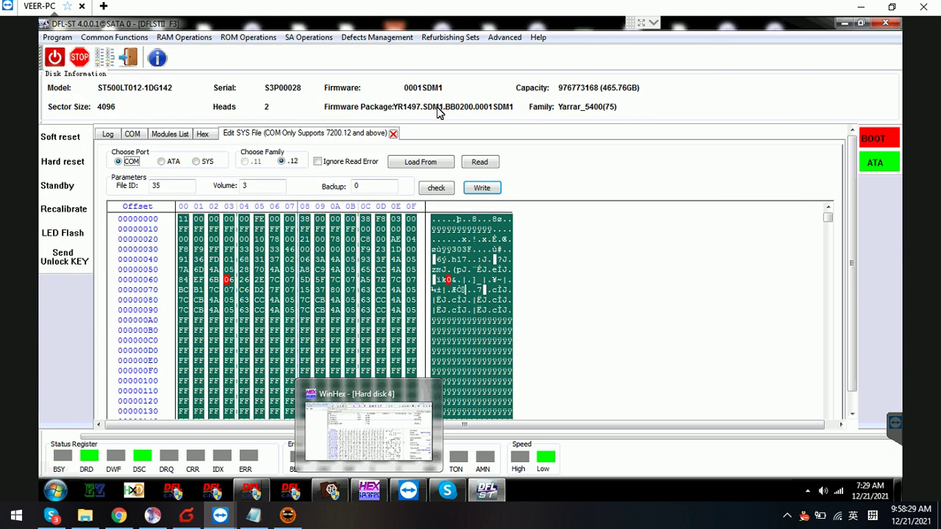
Step: Export the selected bytes again, pointing the Save As dialog at the pasted work folder path
{"action": "right_click", "coordinate": [249, 257]}
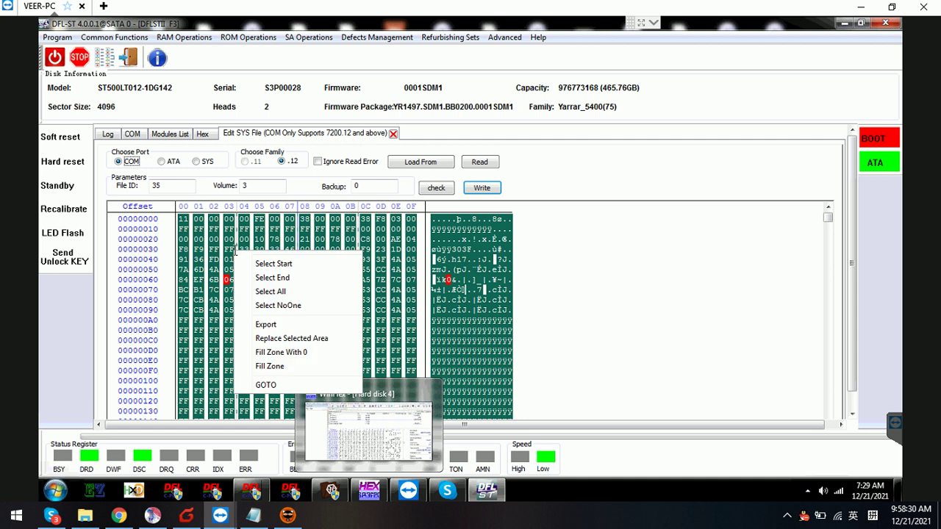
{"action": "left_click", "coordinate": [272, 325]}
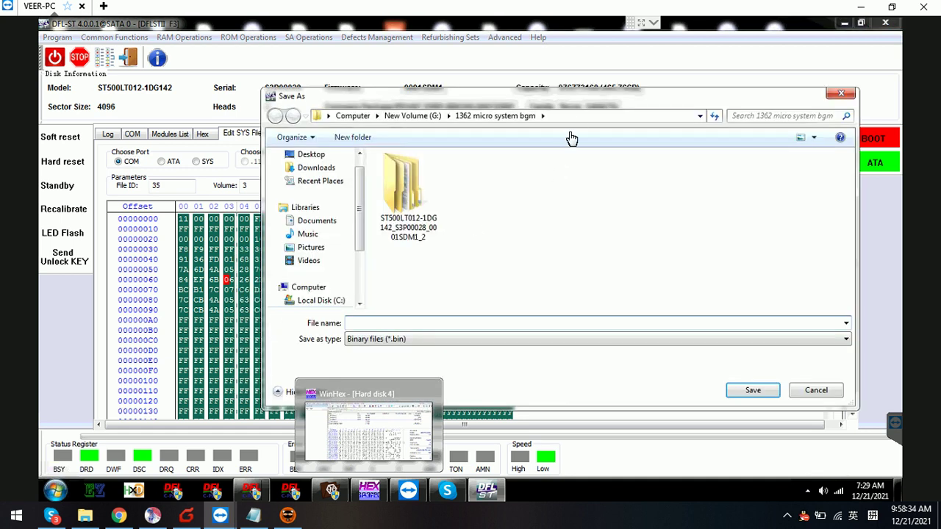
{"action": "left_click", "coordinate": [577, 115]}
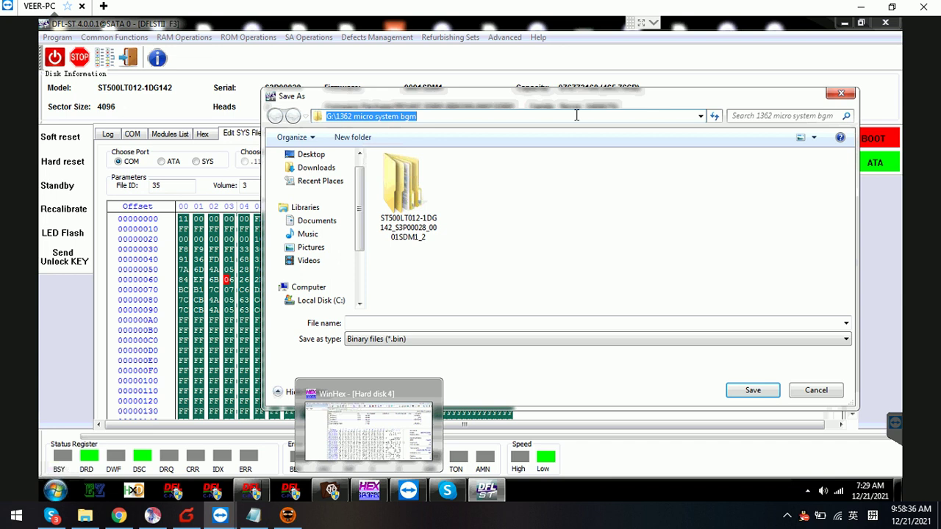
{"action": "key", "text": "ctrl+v"}
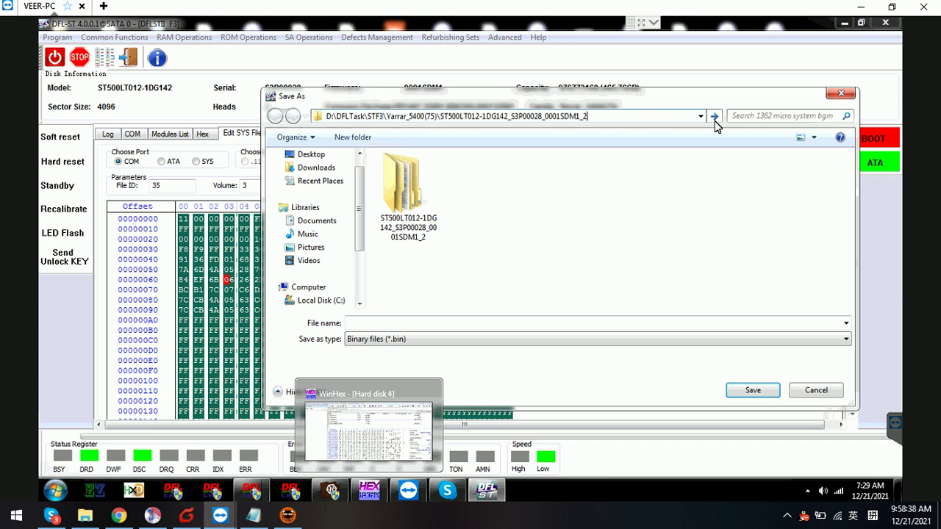
{"action": "left_click", "coordinate": [714, 115]}
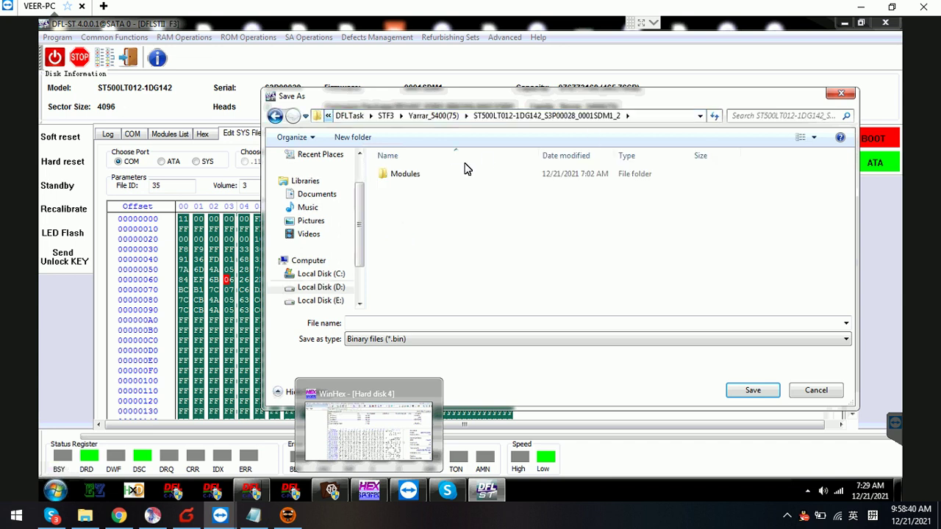
Step: Create a new folder in the drive's work folder
{"action": "right_click", "coordinate": [398, 197]}
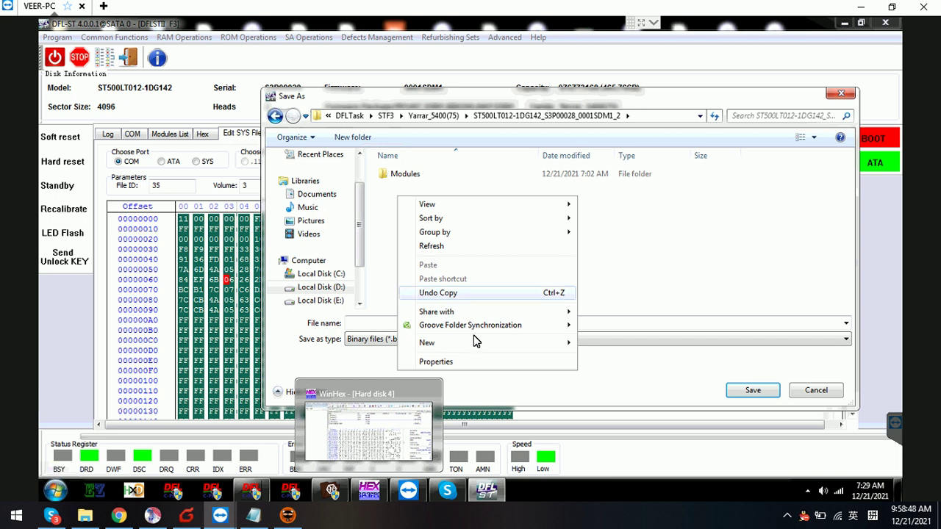
{"action": "mouse_move", "coordinate": [478, 342]}
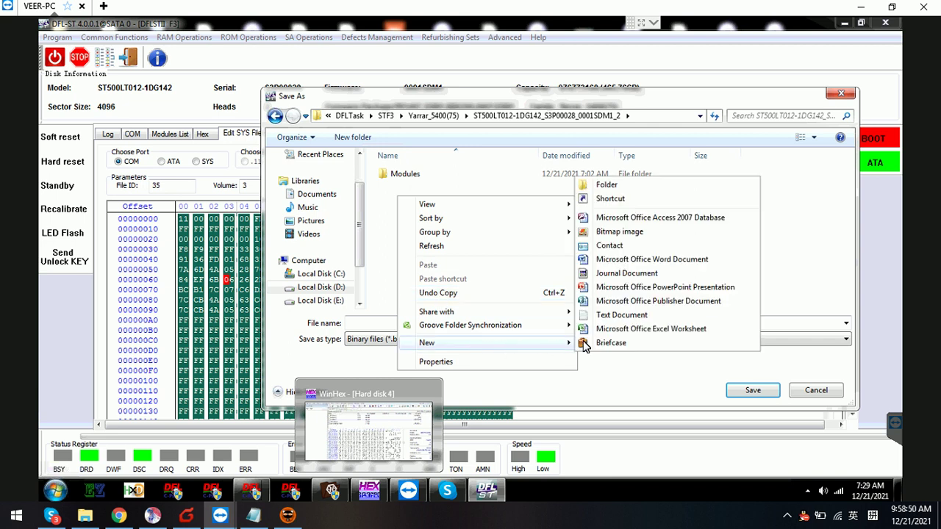
{"action": "left_click", "coordinate": [616, 186]}
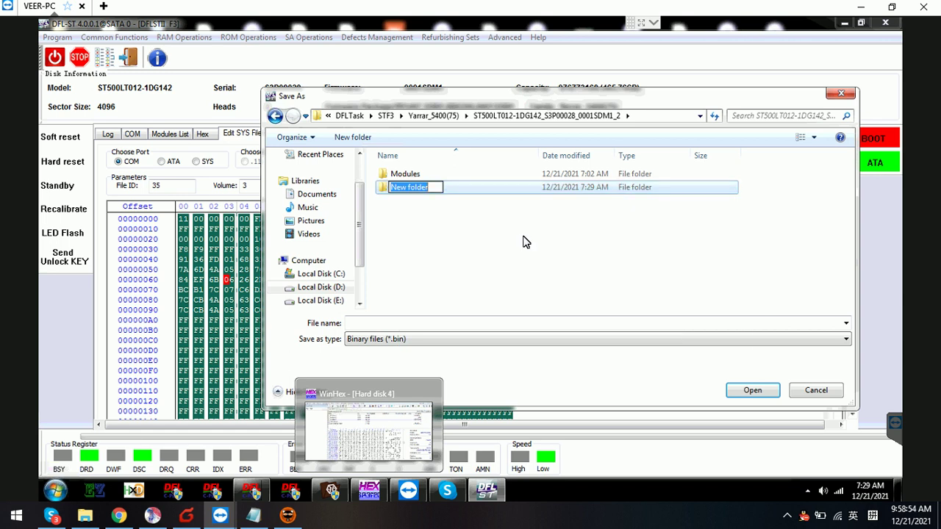
Step: Name the folder SYS, choose All files (*.*), enter file name 35.rpm, and open SYS
{"action": "type", "text": "SYS"}
{"action": "left_click", "coordinate": [476, 278]}
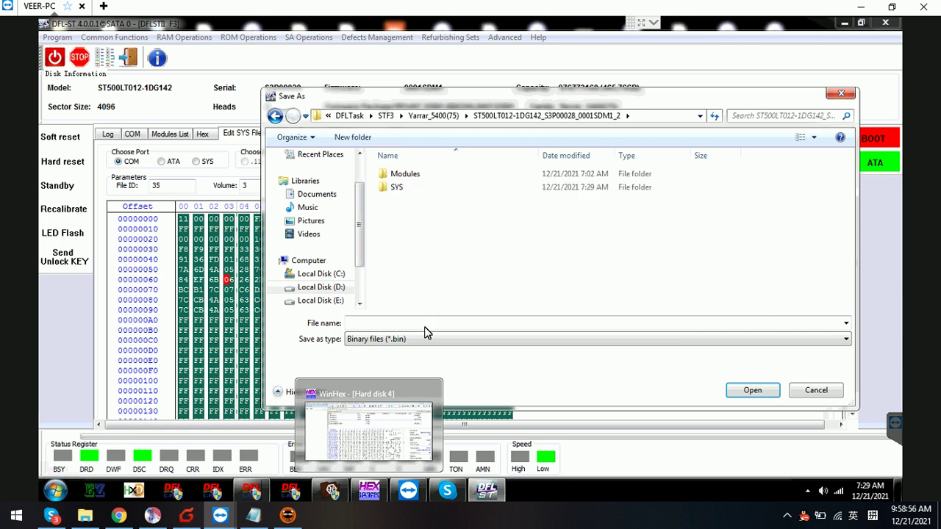
{"action": "left_click", "coordinate": [406, 339]}
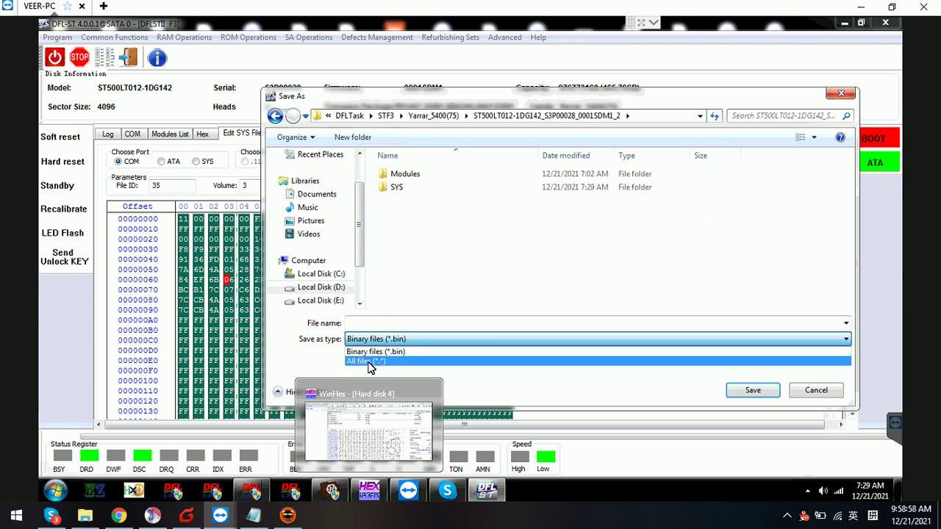
{"action": "left_click", "coordinate": [369, 362]}
{"action": "left_click", "coordinate": [371, 324]}
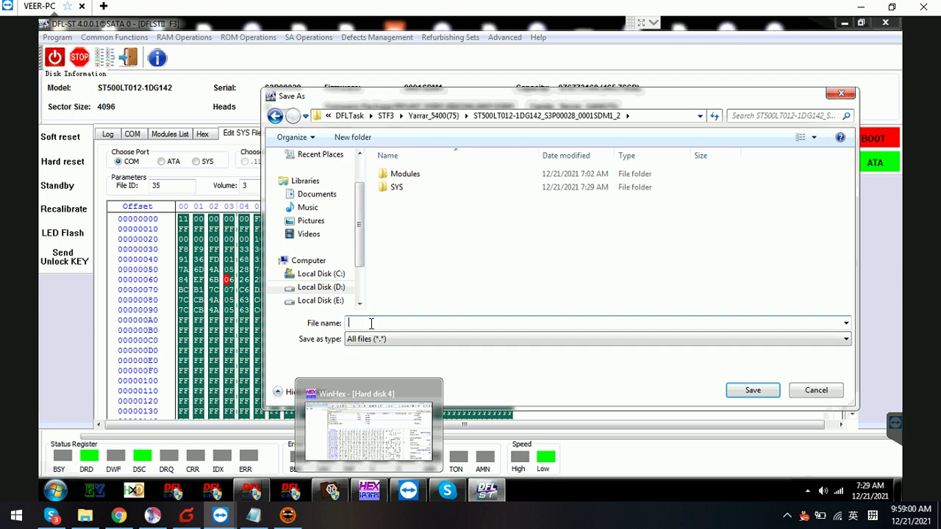
{"action": "type", "text": "35."}
{"action": "type", "text": "rpm"}
{"action": "double_click", "coordinate": [403, 194]}
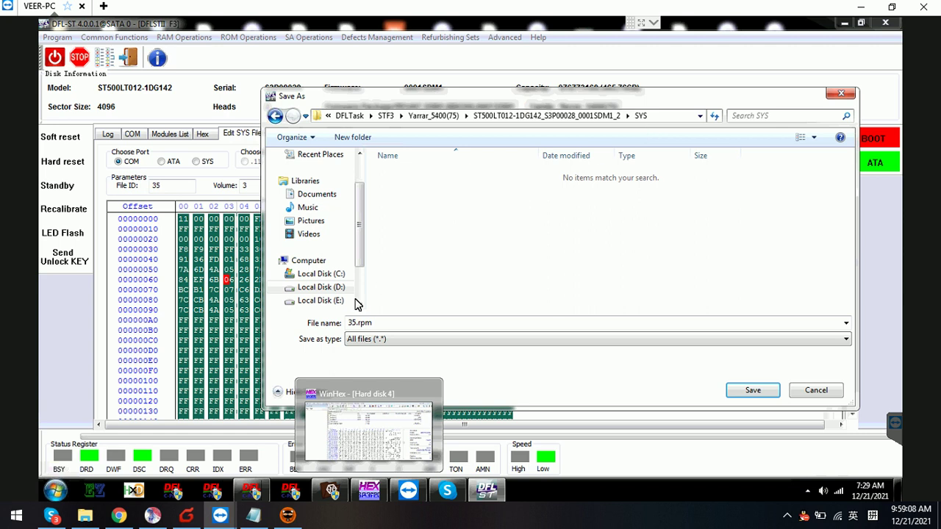
{"action": "double_click", "coordinate": [391, 324]}
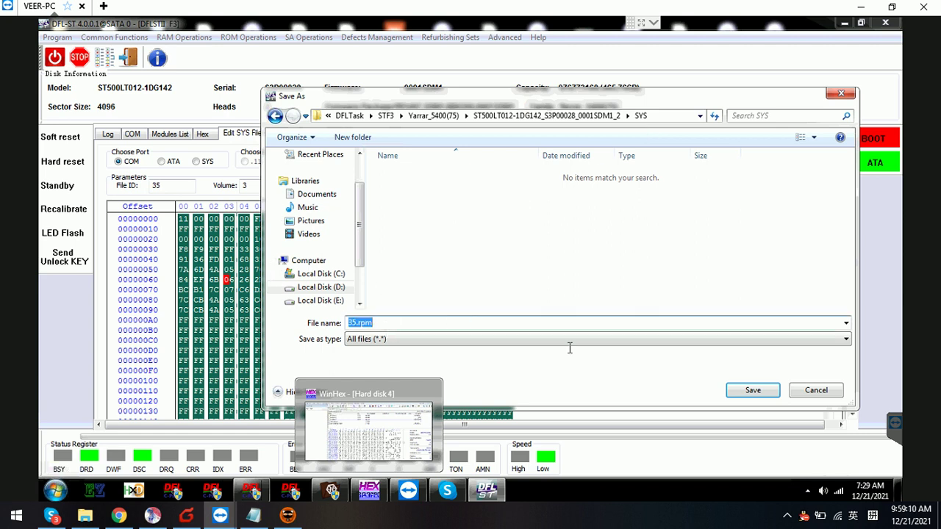
Step: Save 35.rpm and confirm in Explorer it sits in the work folder's SYS subfolder at 318 KB
{"action": "left_click", "coordinate": [753, 393]}
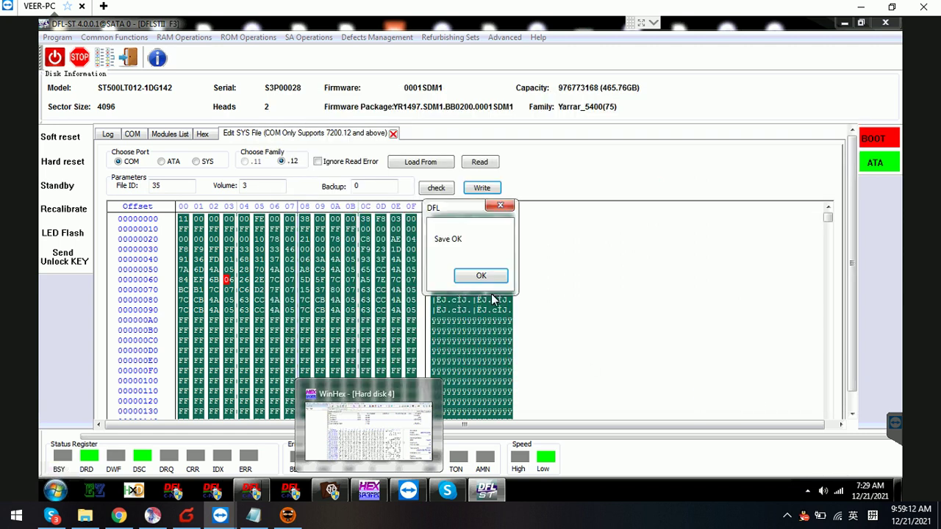
{"action": "left_click", "coordinate": [481, 275]}
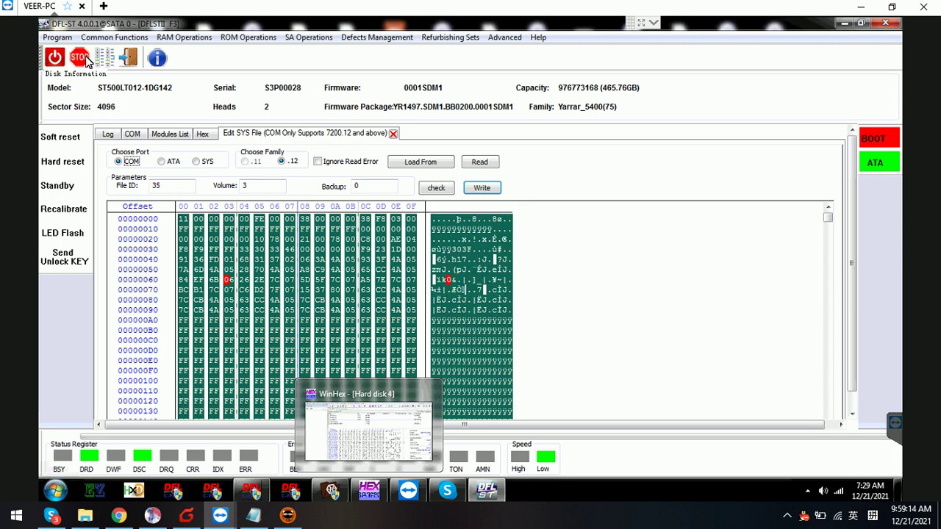
{"action": "left_click", "coordinate": [57, 38]}
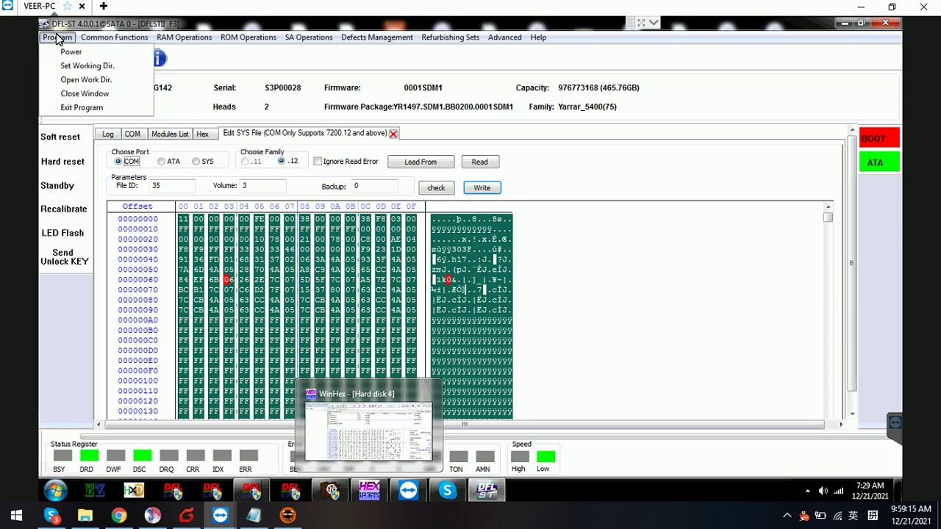
{"action": "left_click", "coordinate": [85, 80]}
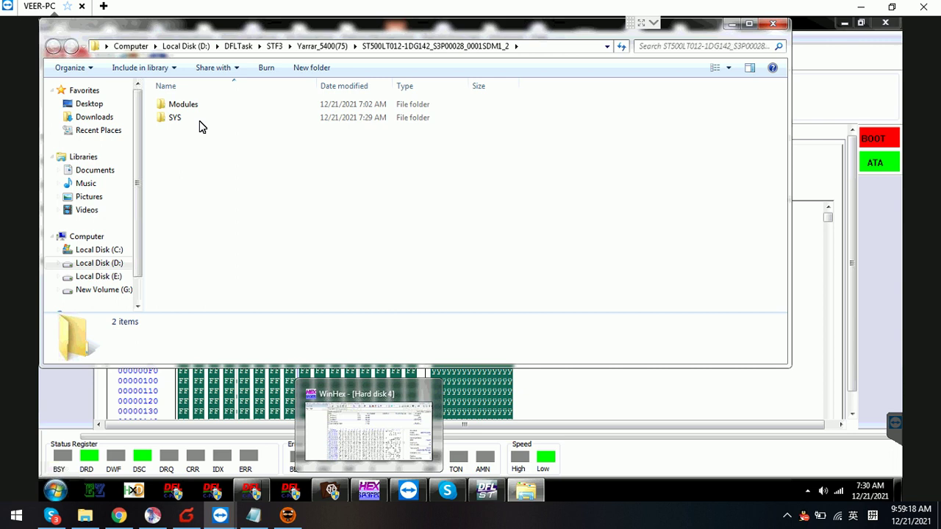
{"action": "left_click", "coordinate": [177, 121]}
{"action": "double_click", "coordinate": [176, 121]}
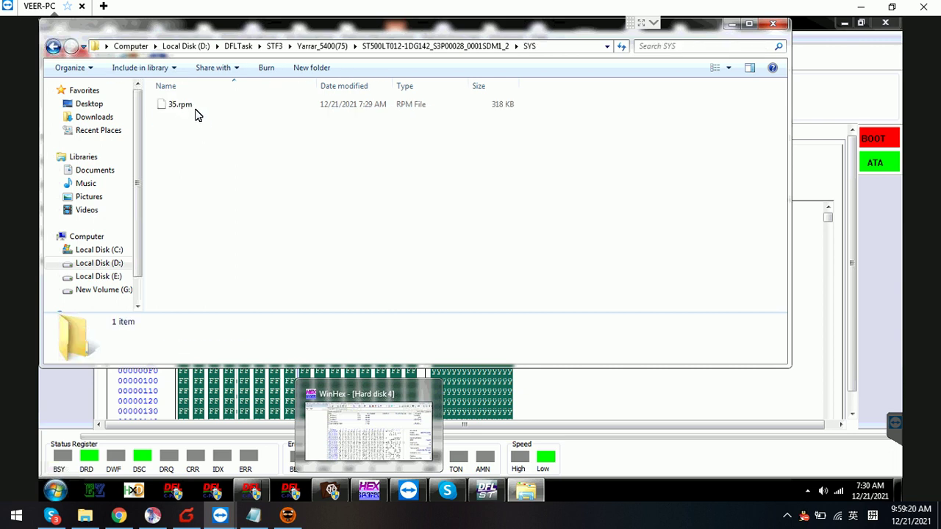
{"action": "left_click", "coordinate": [199, 107]}
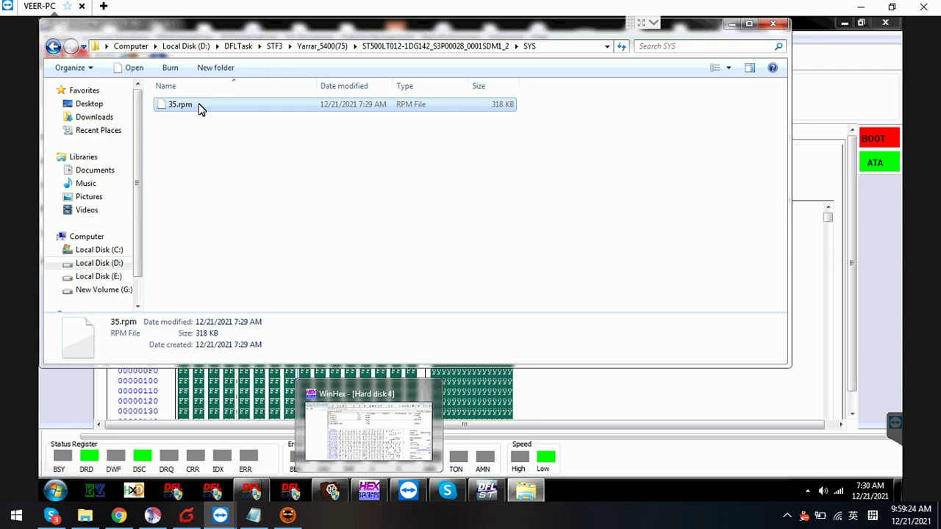
{"action": "left_click", "coordinate": [583, 119]}
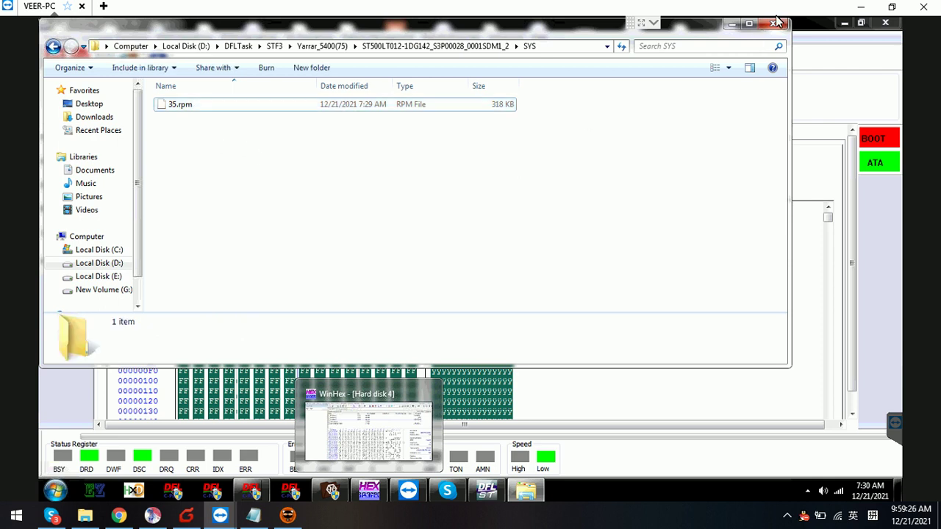
Step: In the COM terminal, enter ASCII Diag with Ctrl+Z, run i5,1,22, and type m0,6,2,,,,,22
{"action": "left_click", "coordinate": [772, 22]}
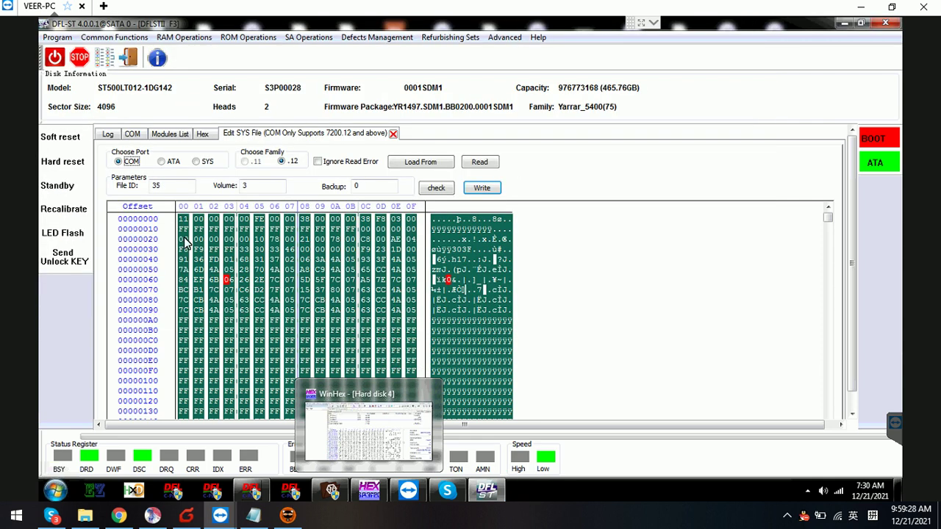
{"action": "left_click", "coordinate": [132, 136]}
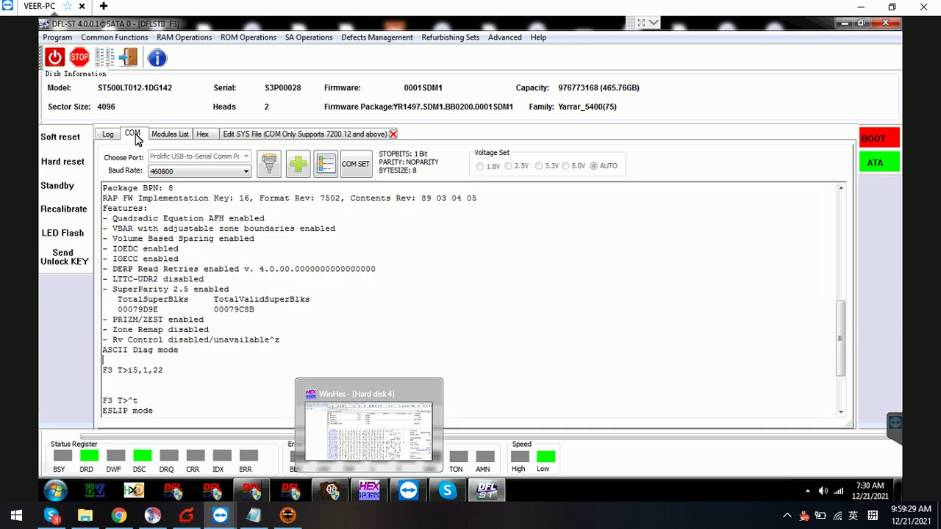
{"action": "left_click", "coordinate": [182, 410]}
{"action": "key", "text": "ctrl+z"}
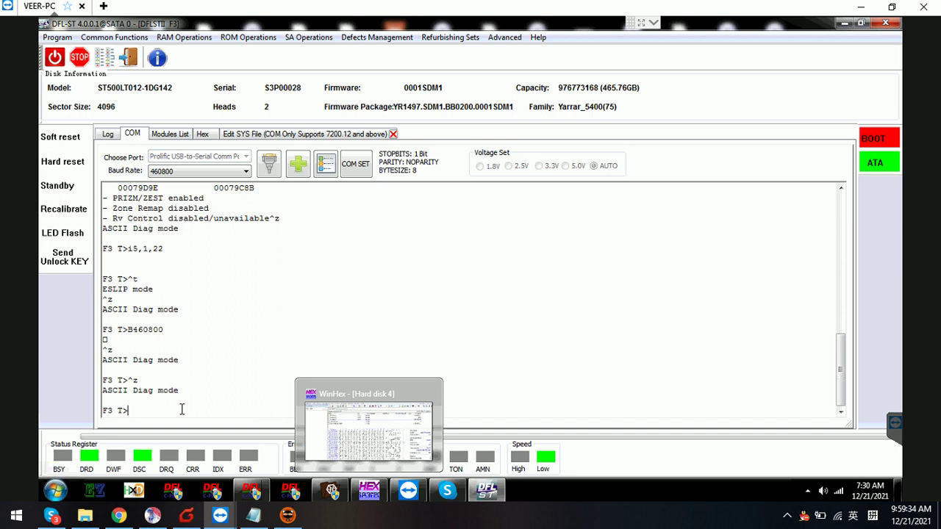
{"action": "type", "text": "i5,"}
{"action": "type", "text": "1,22"}
{"action": "key", "text": "Return"}
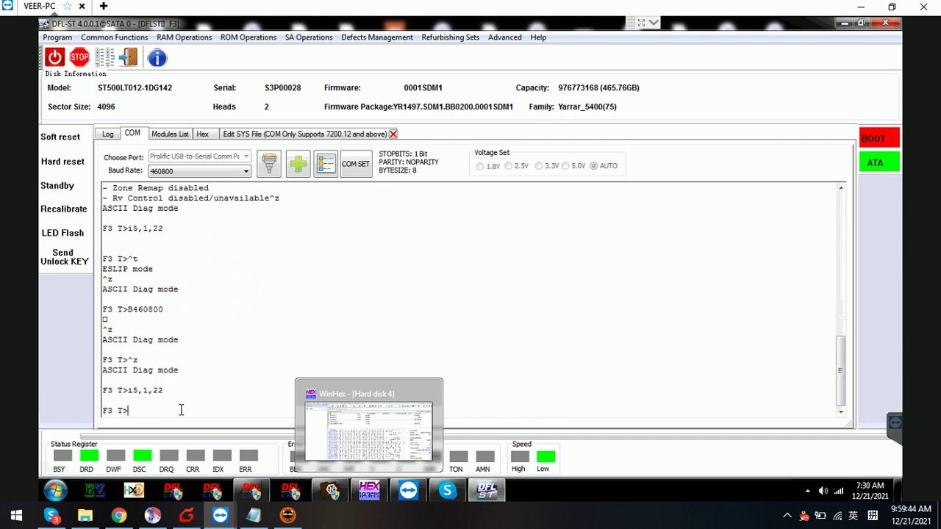
{"action": "type", "text": "m0,6"}
{"action": "type", "text": ",2"}
{"action": "type", "text": ",,,,,22"}
Step: Run m0,6,2,,,,,22 to regenerate the translator until the user partition format succeeds
{"action": "key", "text": "Return"}
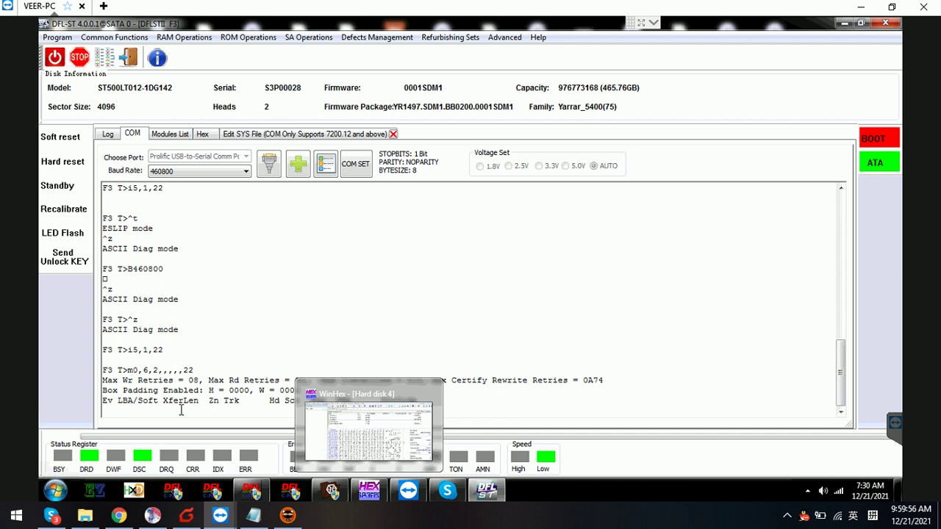
{"action": "mouse_move", "coordinate": [464, 376]}
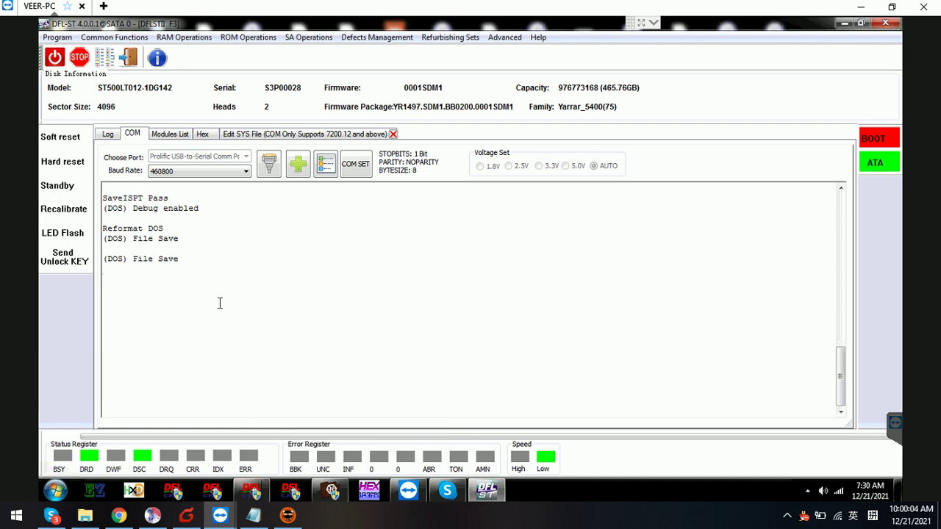
{"action": "scroll", "coordinate": [220, 303], "scroll_direction": "up", "scroll_amount": 5}
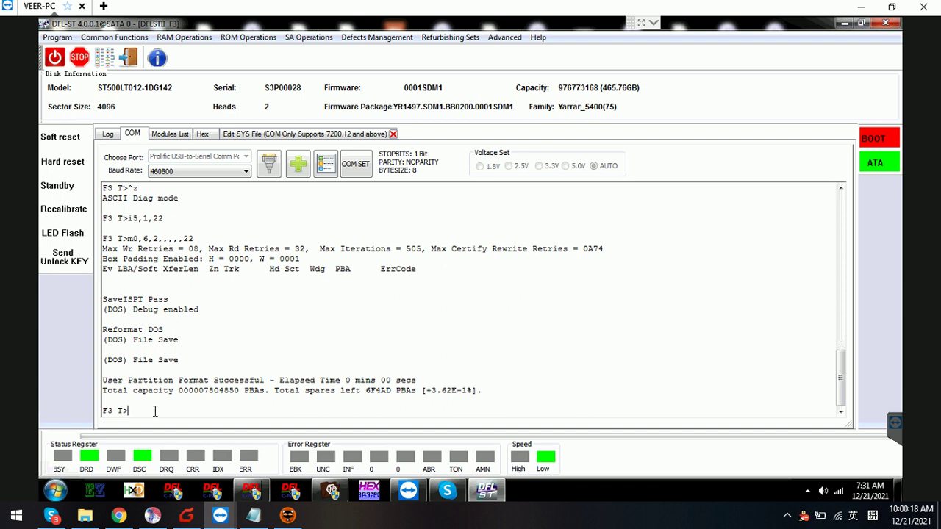
Step: List the 7 nonresident G-list entries with V40, then return to ESLIP mode with Ctrl+T
{"action": "type", "text": "V40"}
{"action": "key", "text": "Return"}
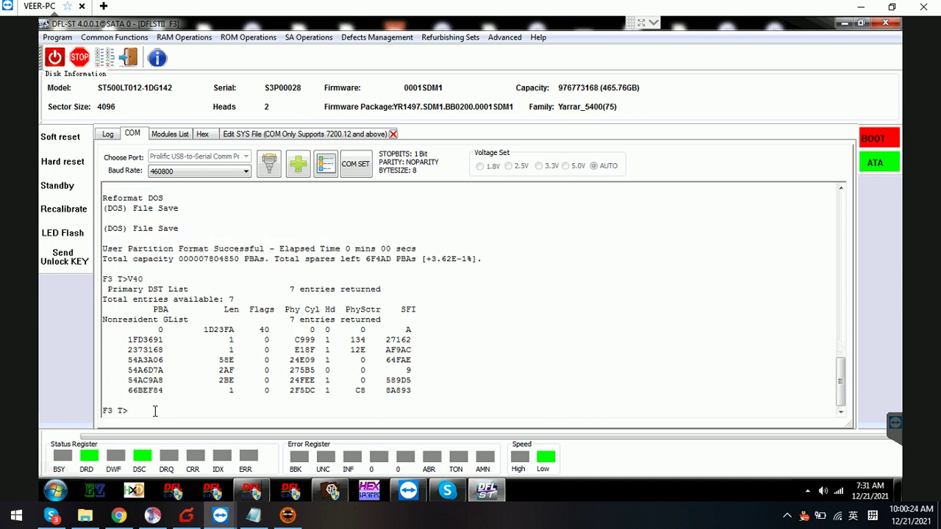
{"action": "key", "text": "ctrl+t"}
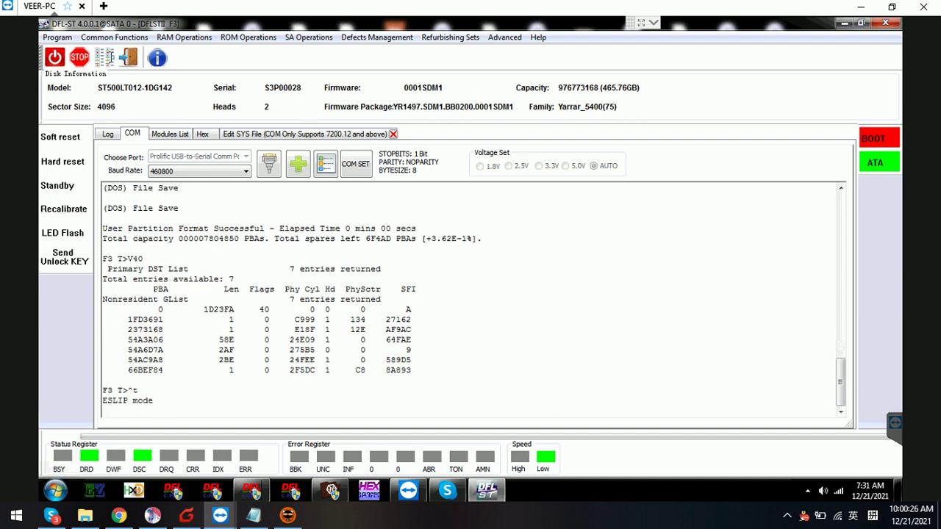
Step: Run a Read Verify scan from Start LBA 0, stopping it after 2 timeouts and 1 UNC error
{"action": "left_click", "coordinate": [107, 58]}
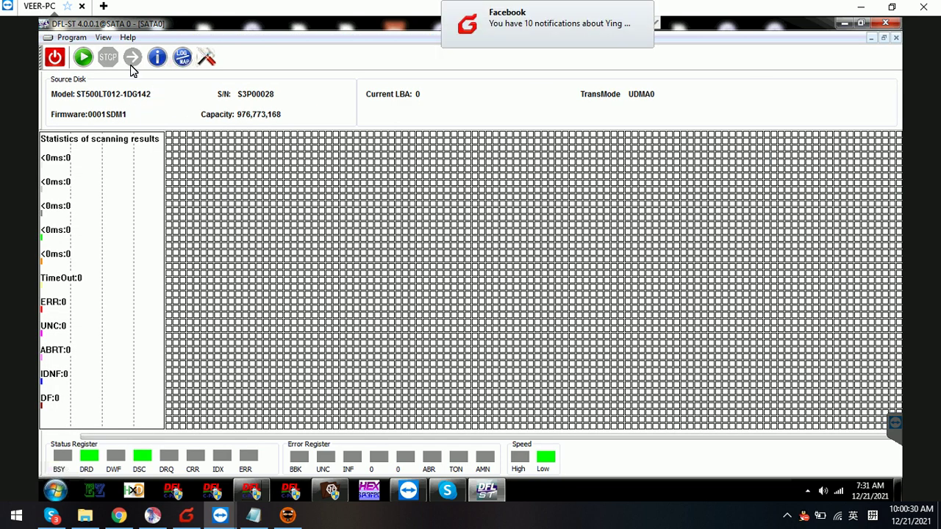
{"action": "left_click", "coordinate": [84, 58]}
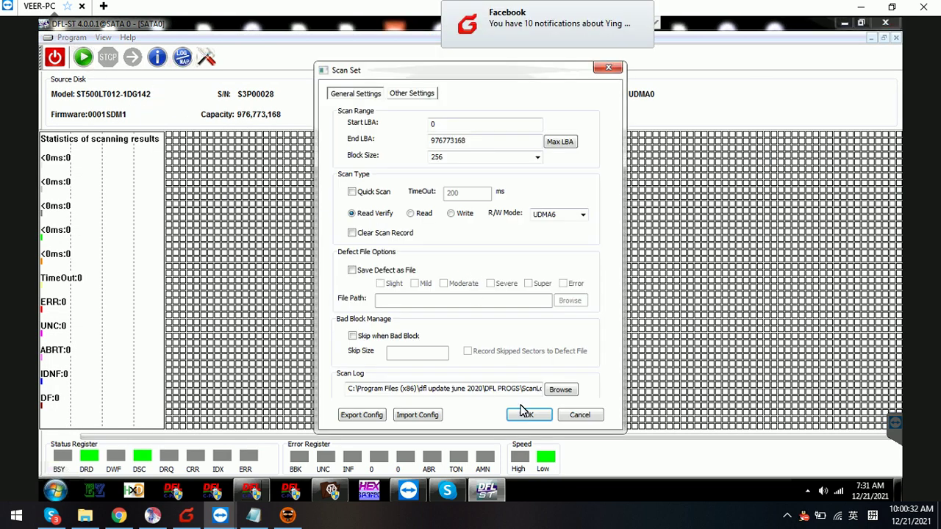
{"action": "left_click", "coordinate": [529, 415]}
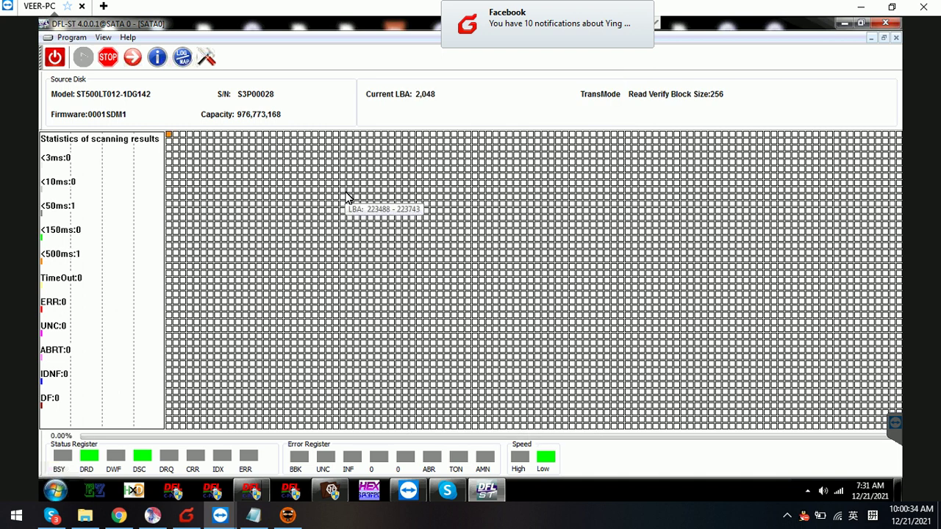
{"action": "left_click", "coordinate": [644, 12]}
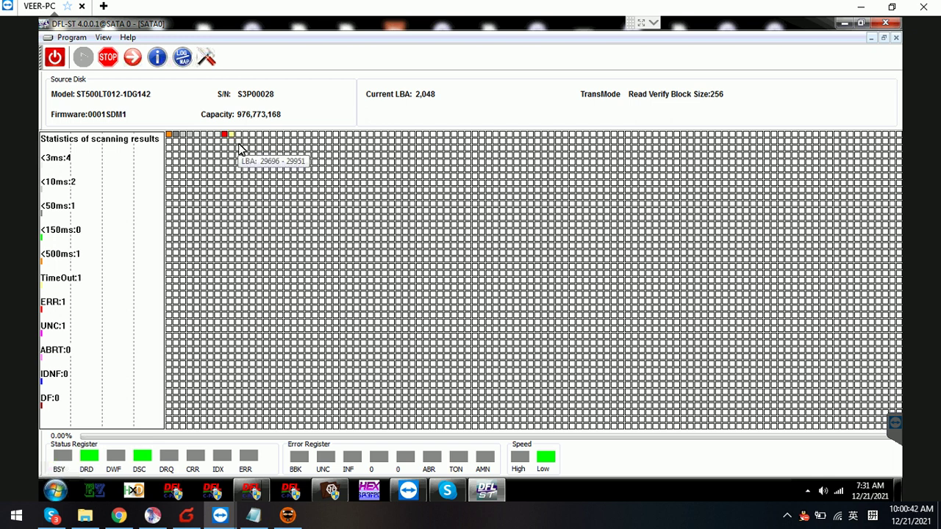
{"action": "left_click", "coordinate": [108, 59]}
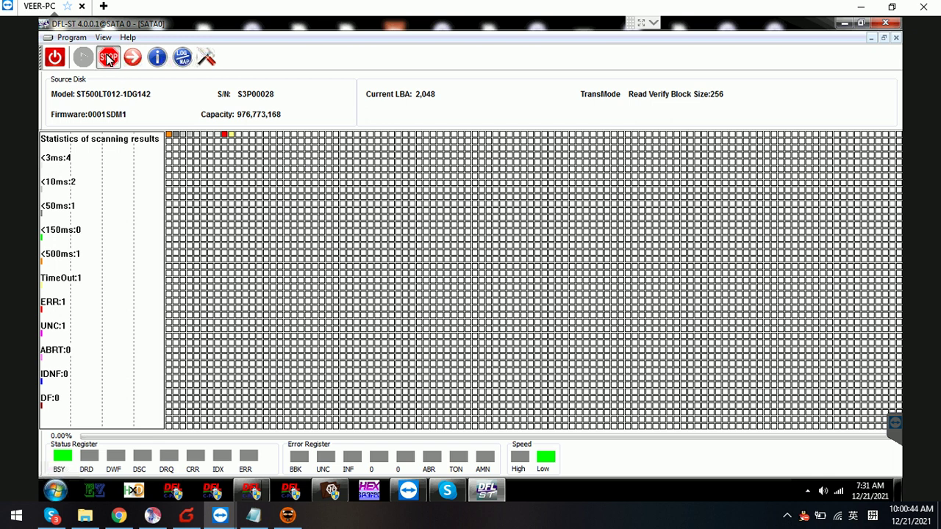
Step: Scan from Start LBA 500000000 with Clear Scan Record ticked, stopping at about 51.27%
{"action": "left_click", "coordinate": [208, 62]}
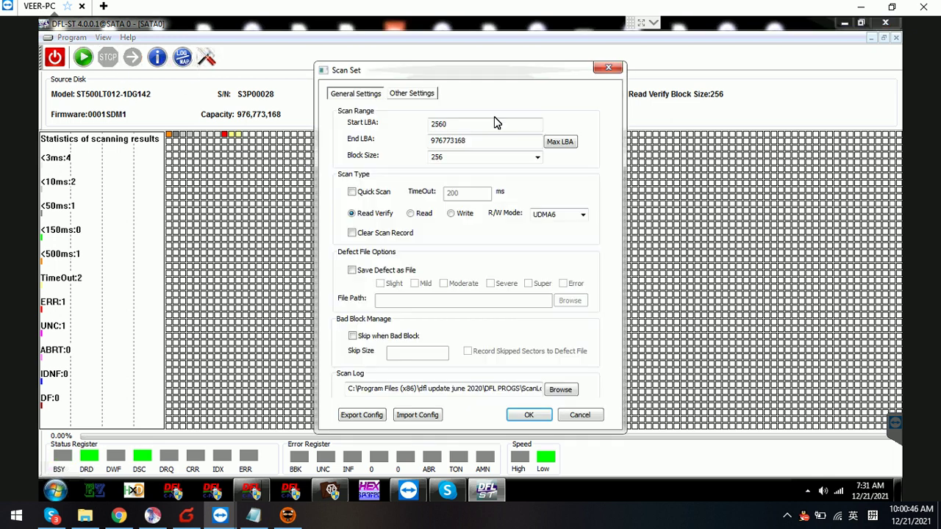
{"action": "double_click", "coordinate": [458, 123]}
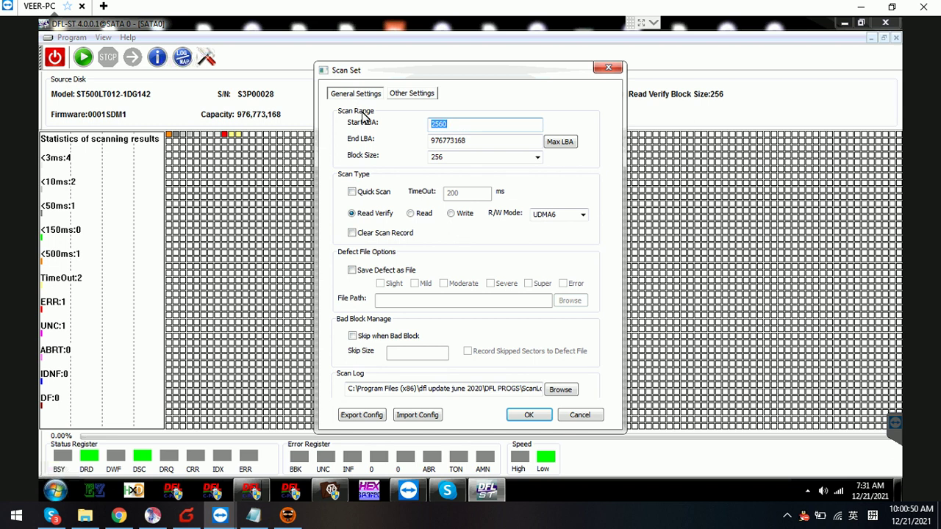
{"action": "type", "text": "50"}
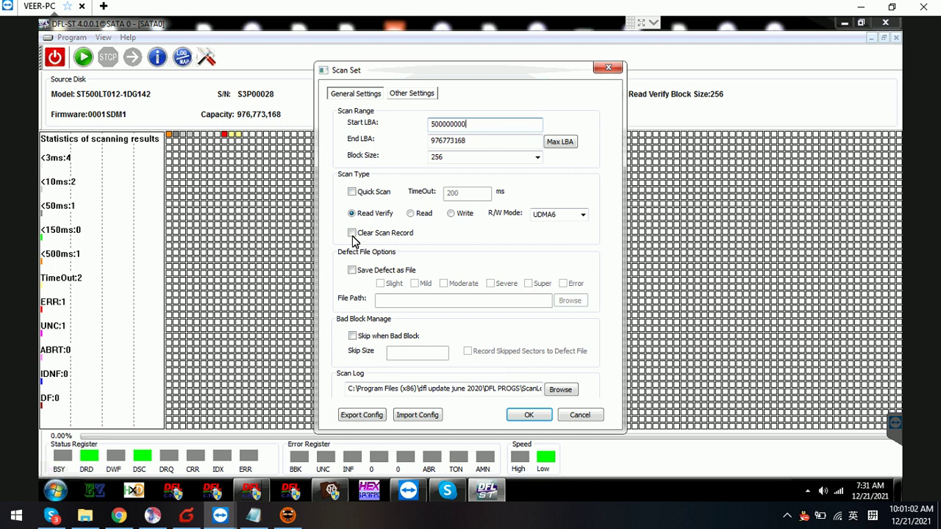
{"action": "left_click", "coordinate": [352, 234]}
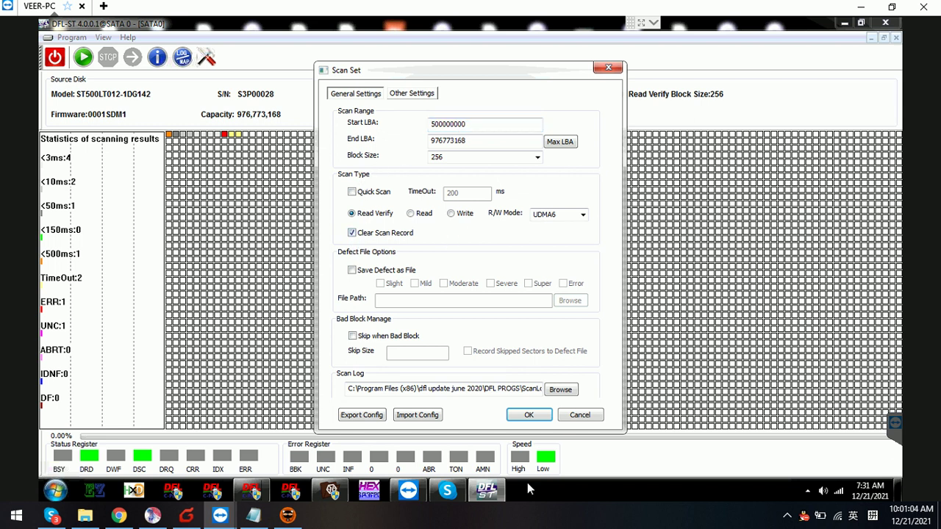
{"action": "left_click", "coordinate": [525, 416]}
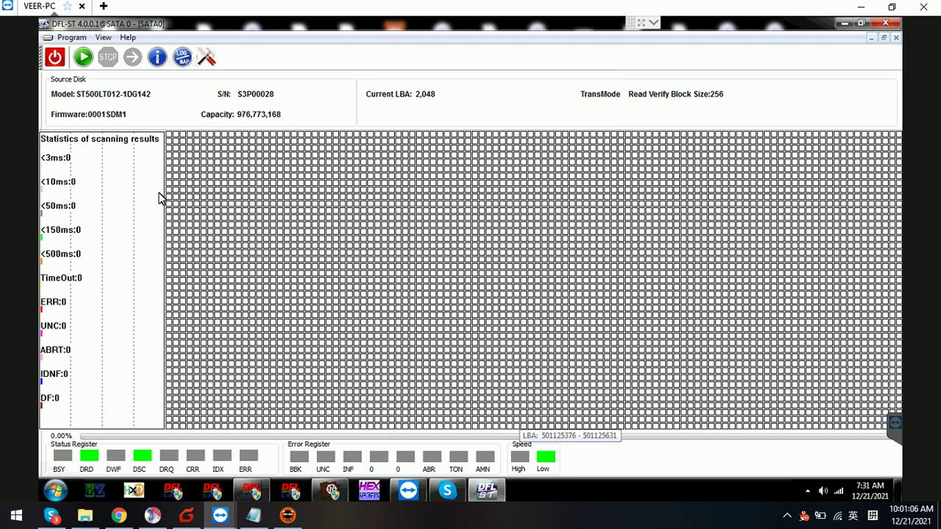
{"action": "left_click", "coordinate": [85, 62]}
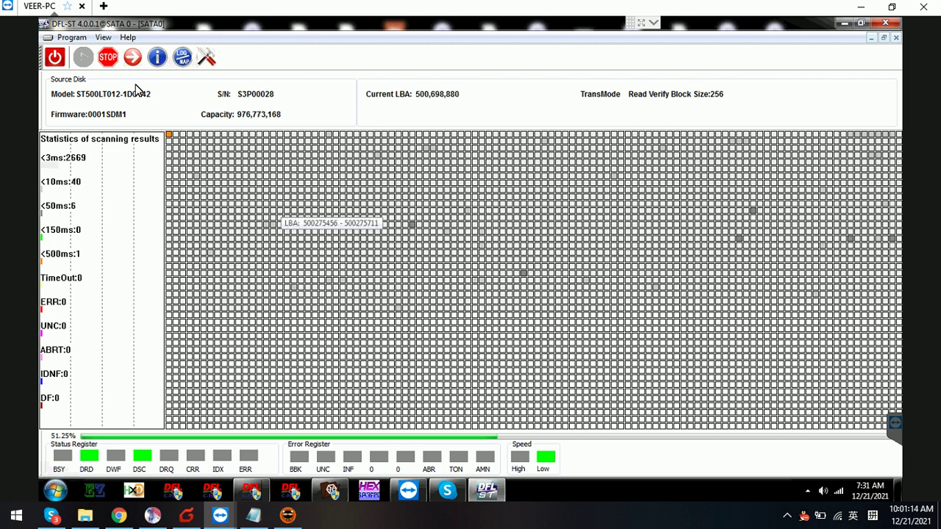
{"action": "left_click", "coordinate": [109, 56]}
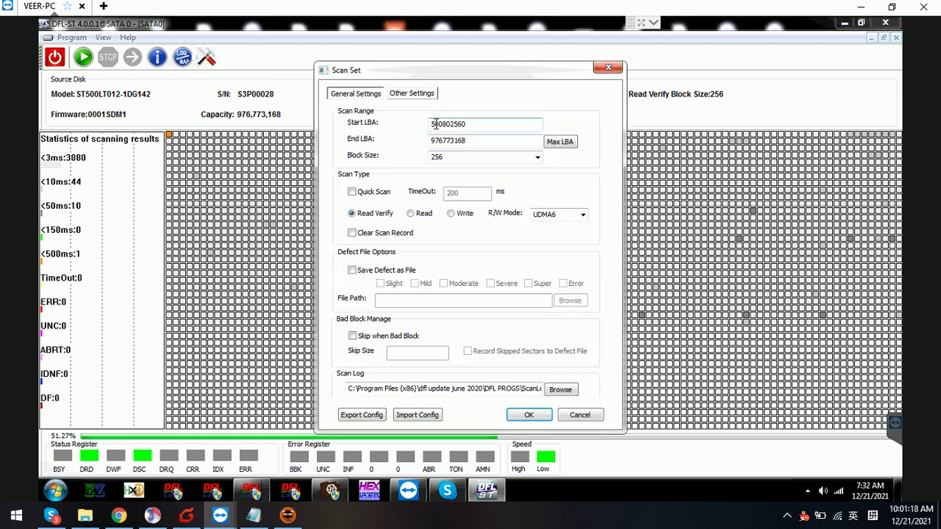
Step: Scan from Start LBA near 970.8 million with the scan record cleared, stopping at 99.44% with zero errors
{"action": "left_click", "coordinate": [435, 124]}
{"action": "left_click", "coordinate": [351, 234]}
{"action": "left_click", "coordinate": [528, 416]}
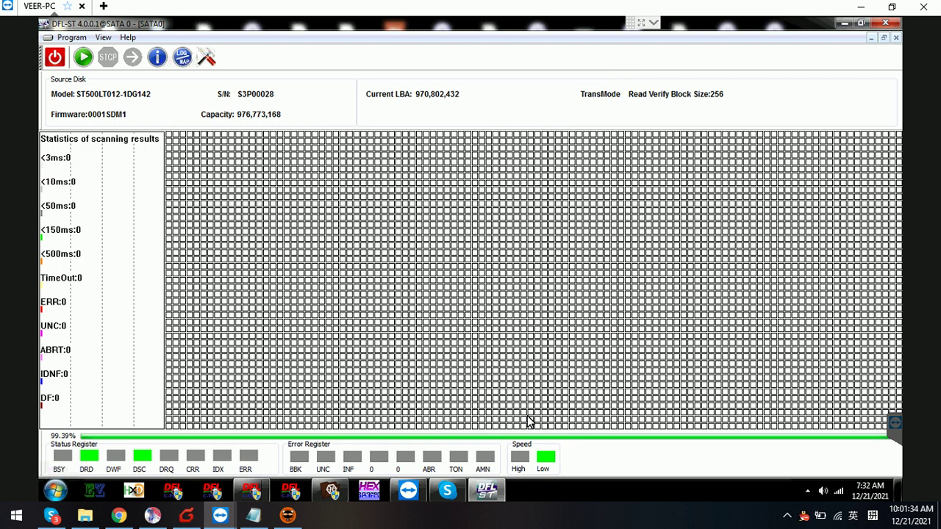
{"action": "left_click", "coordinate": [83, 59]}
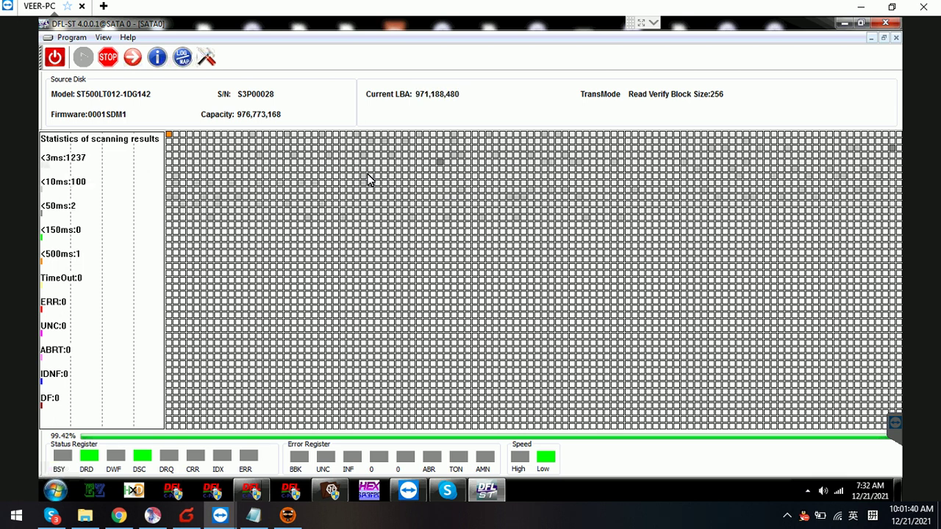
{"action": "left_click", "coordinate": [108, 57]}
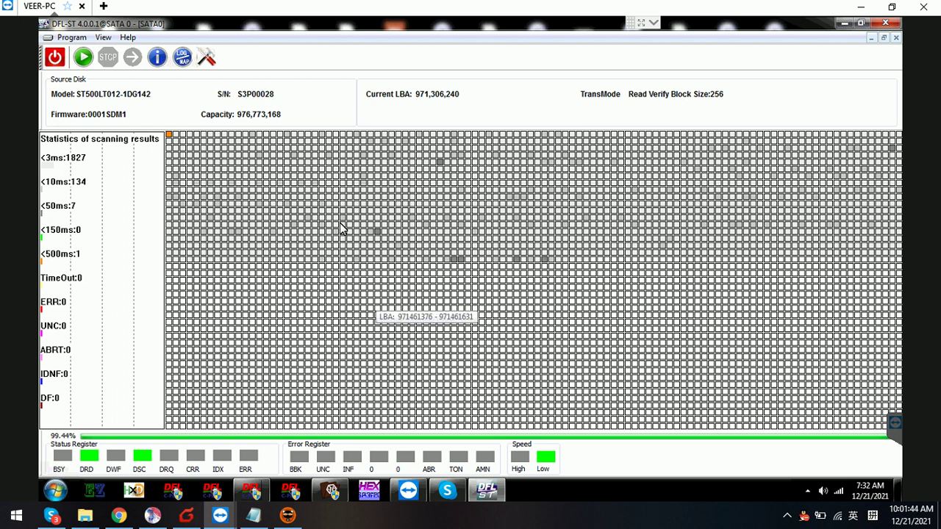
{"action": "mouse_move", "coordinate": [340, 223]}
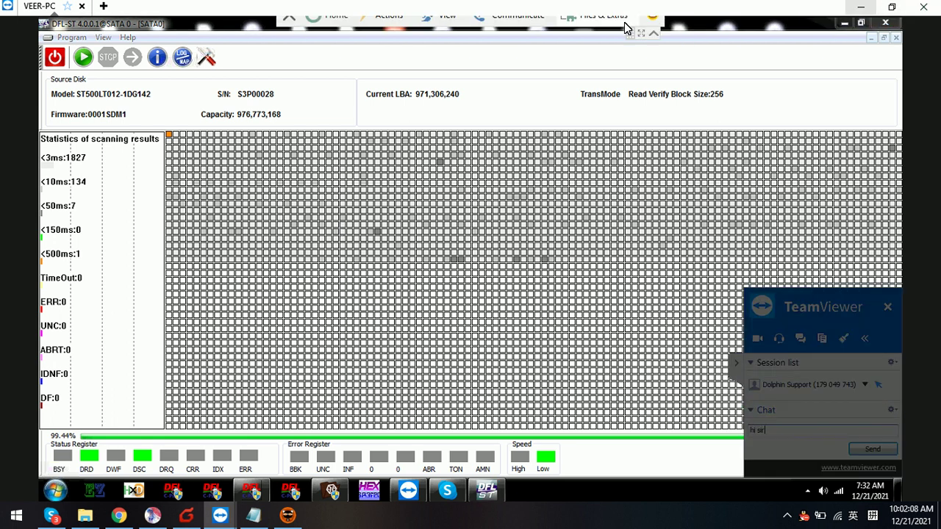
Step: Send 'the best is to image the hdd' and 'reverse image' in the TeamViewer session chat
{"action": "mouse_move", "coordinate": [649, 25]}
{"action": "left_click", "coordinate": [516, 30]}
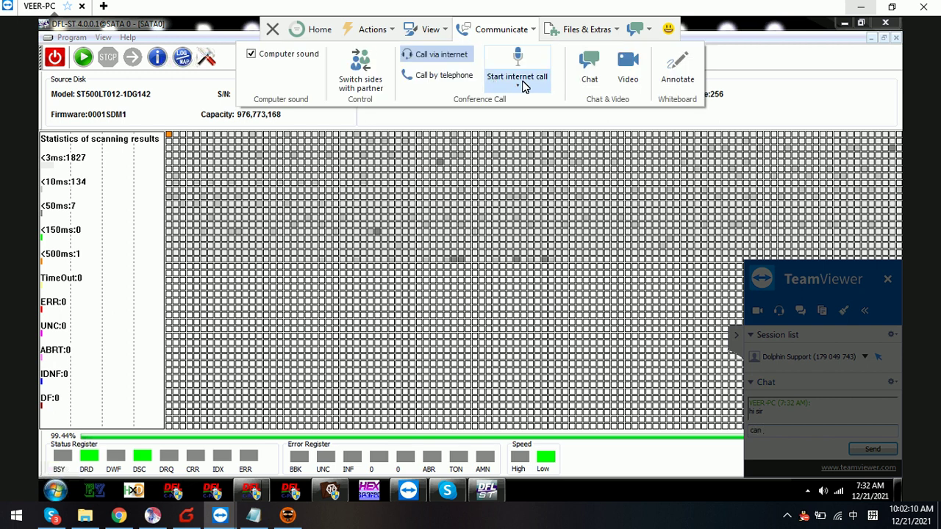
{"action": "left_click", "coordinate": [588, 74]}
{"action": "left_click", "coordinate": [602, 208]}
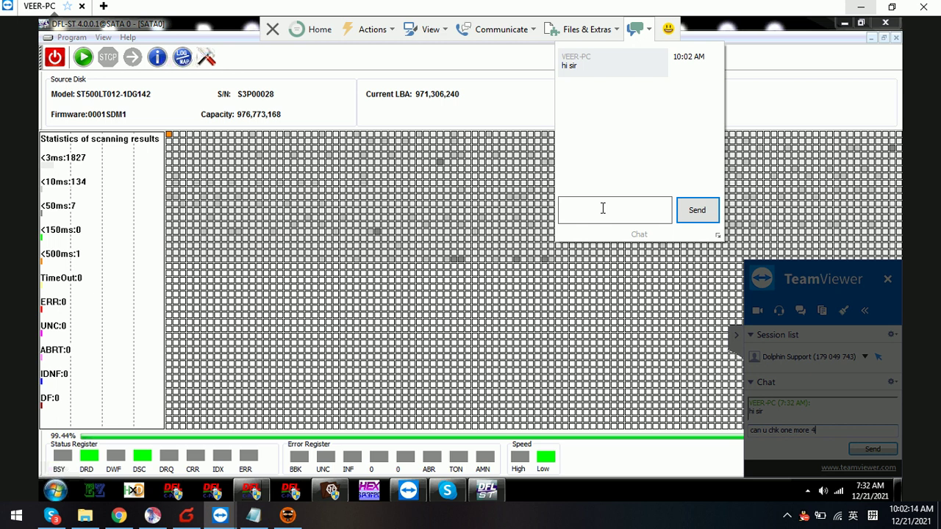
{"action": "type", "text": "the best "}
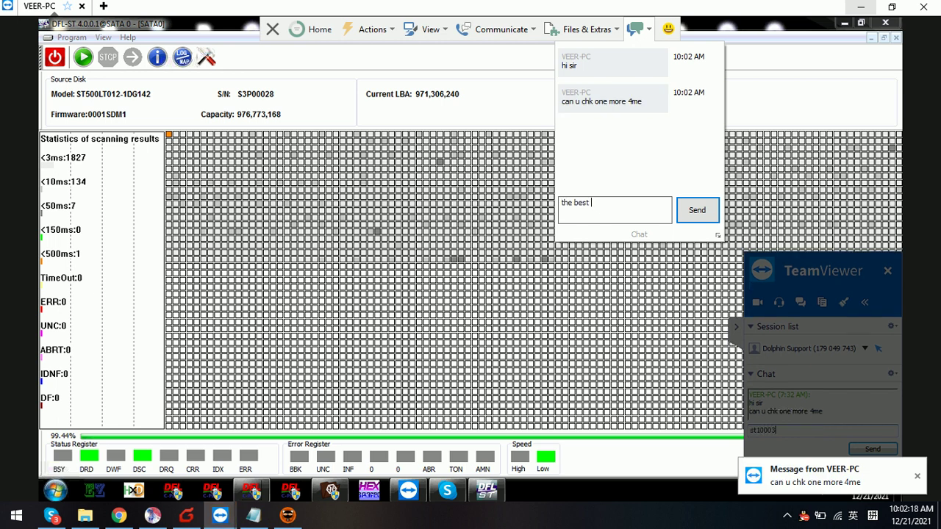
{"action": "type", "text": "is te"}
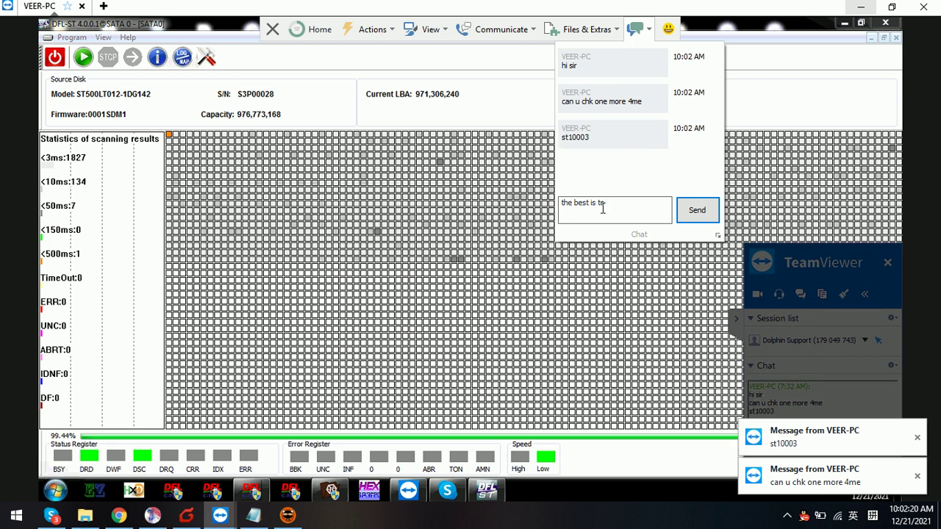
{"action": "key", "text": "BackSpace"}
{"action": "type", "text": "o image"}
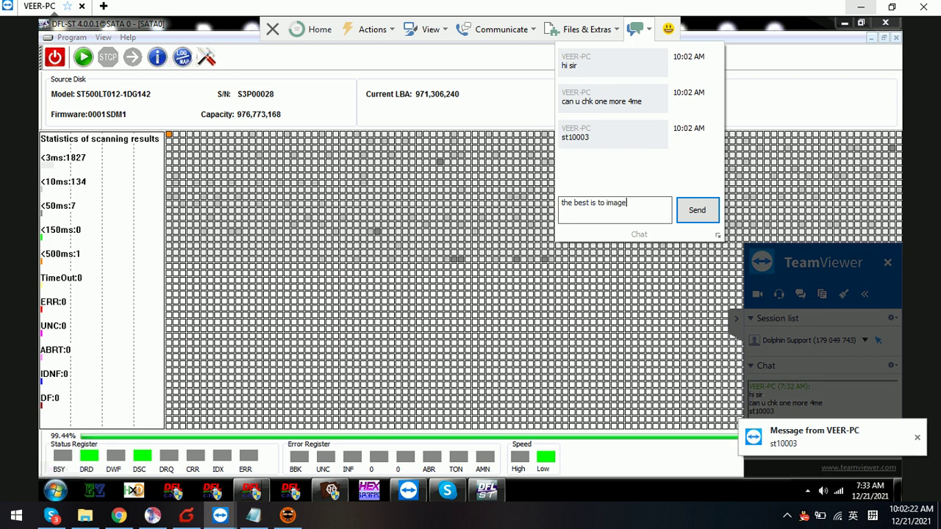
{"action": "type", "text": " the"}
{"action": "type", "text": " hdd"}
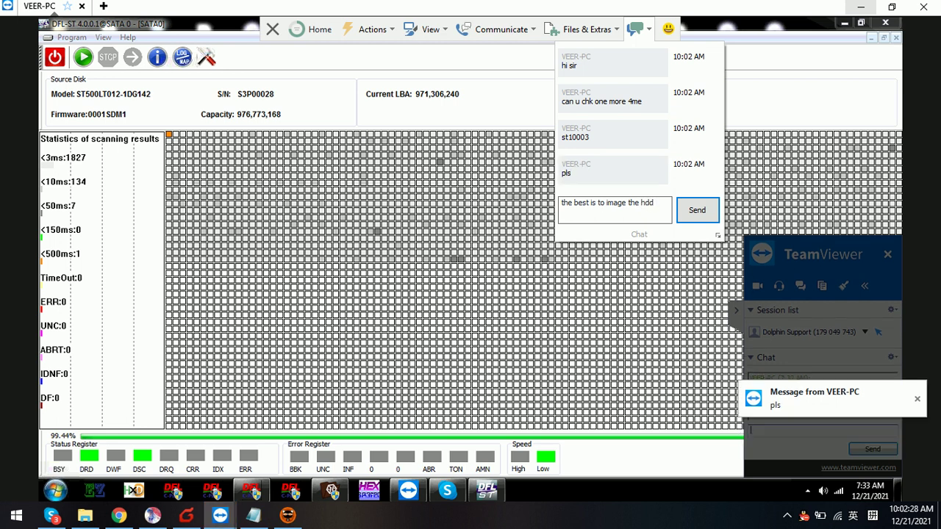
{"action": "key", "text": "Return"}
{"action": "type", "text": "rev"}
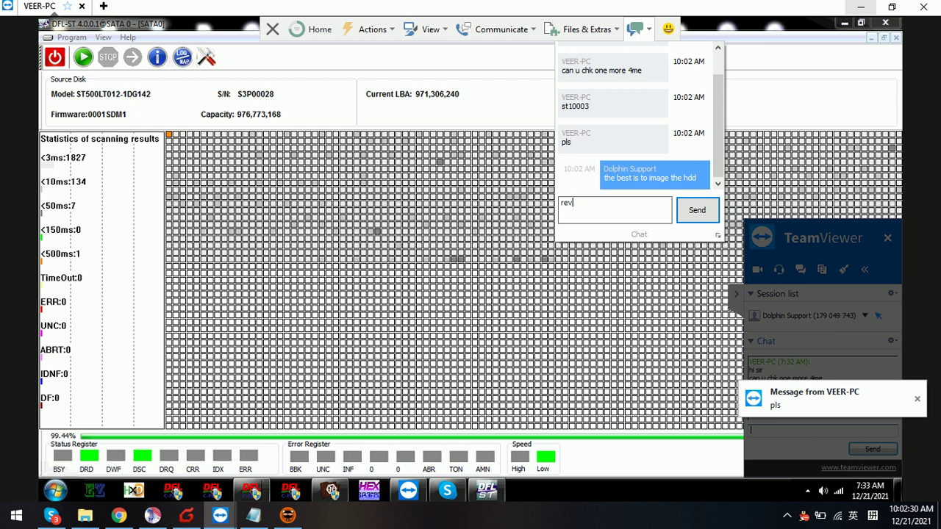
{"action": "type", "text": "erse image"}
{"action": "key", "text": "Return"}
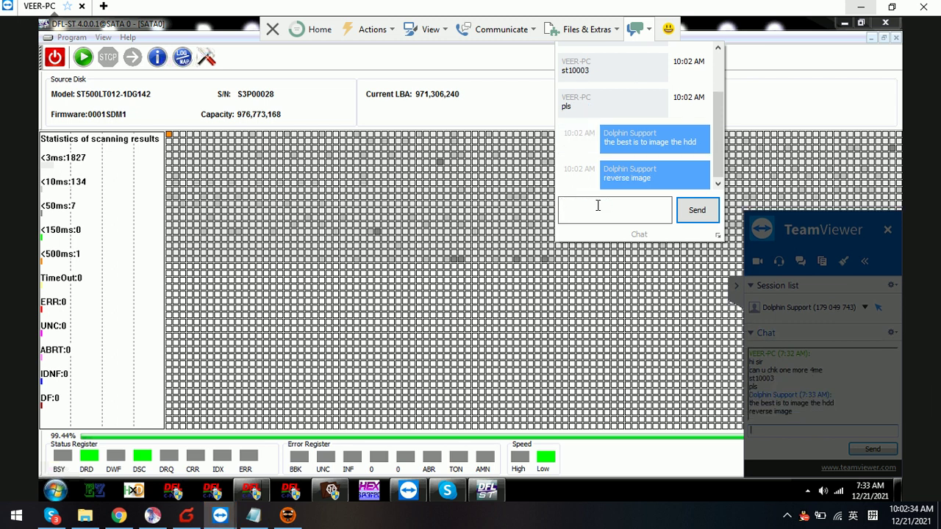